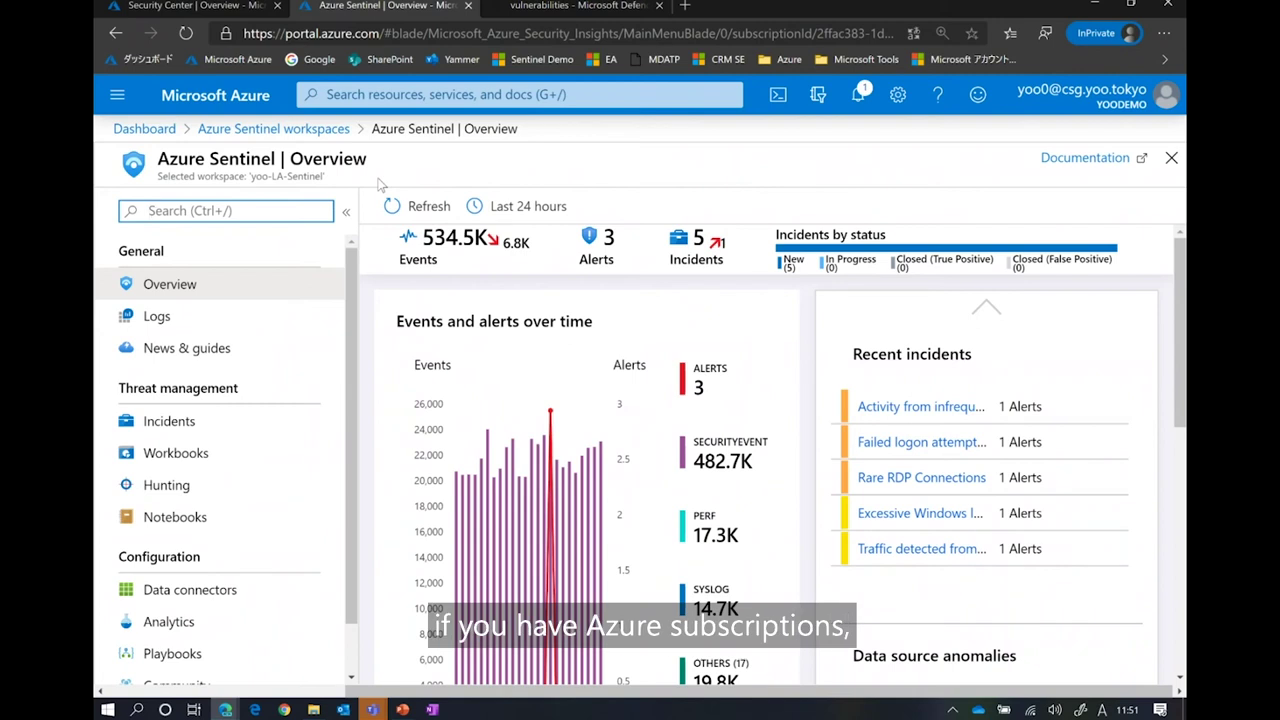
- Open the Sentinel workspace's data connectors and look through the list of available connectors
{"action": "scroll", "coordinate": [318, 392], "scroll_direction": "down", "scroll_amount": 1}
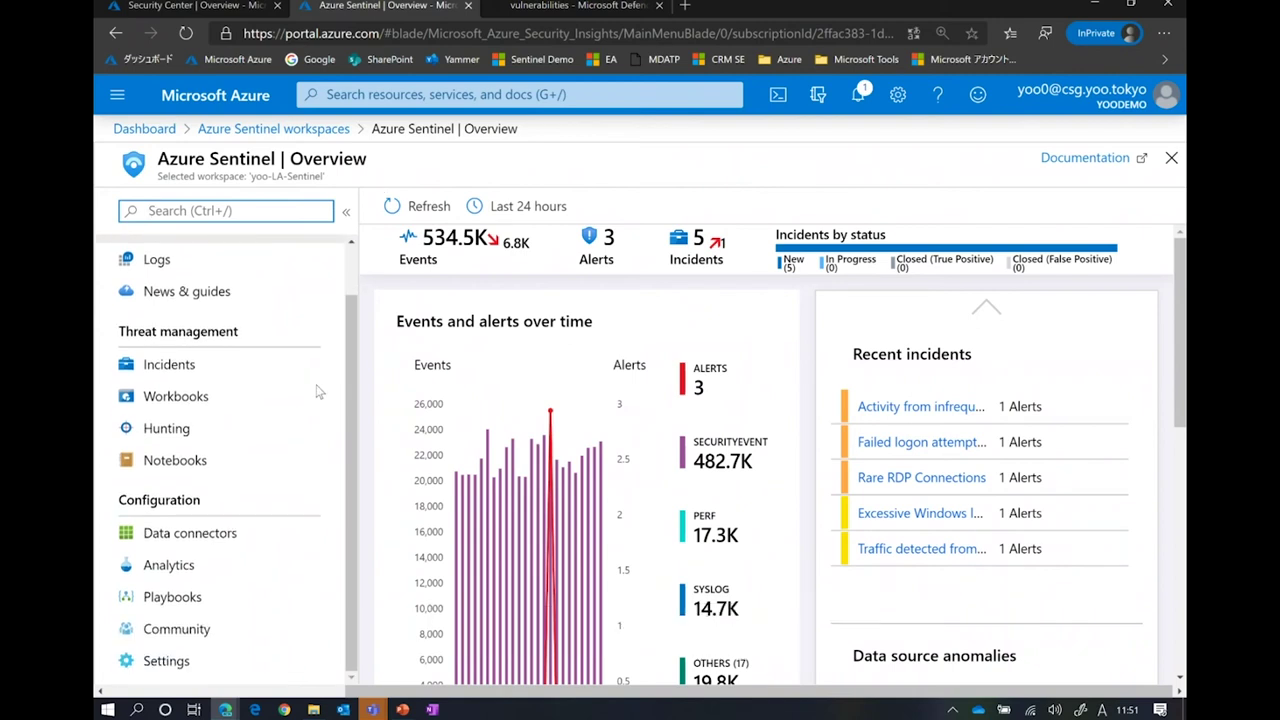
{"action": "left_click", "coordinate": [237, 533]}
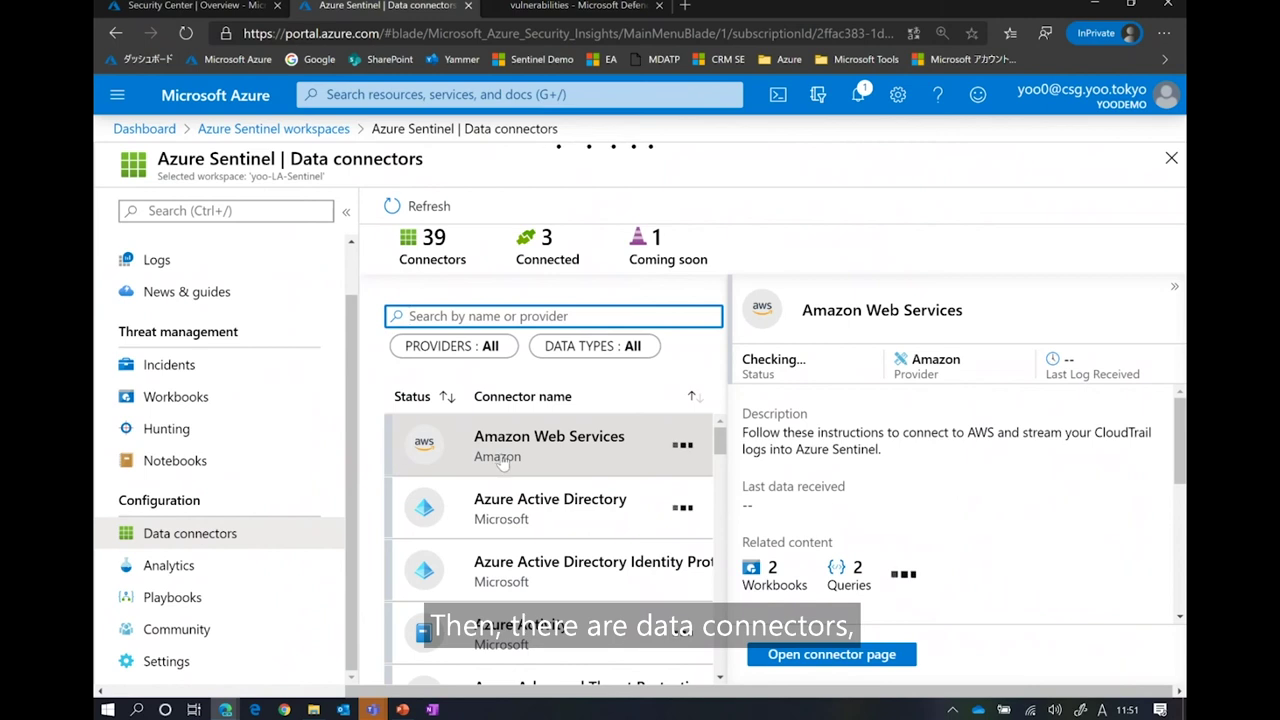
{"action": "scroll", "coordinate": [590, 560], "scroll_direction": "down", "scroll_amount": 3}
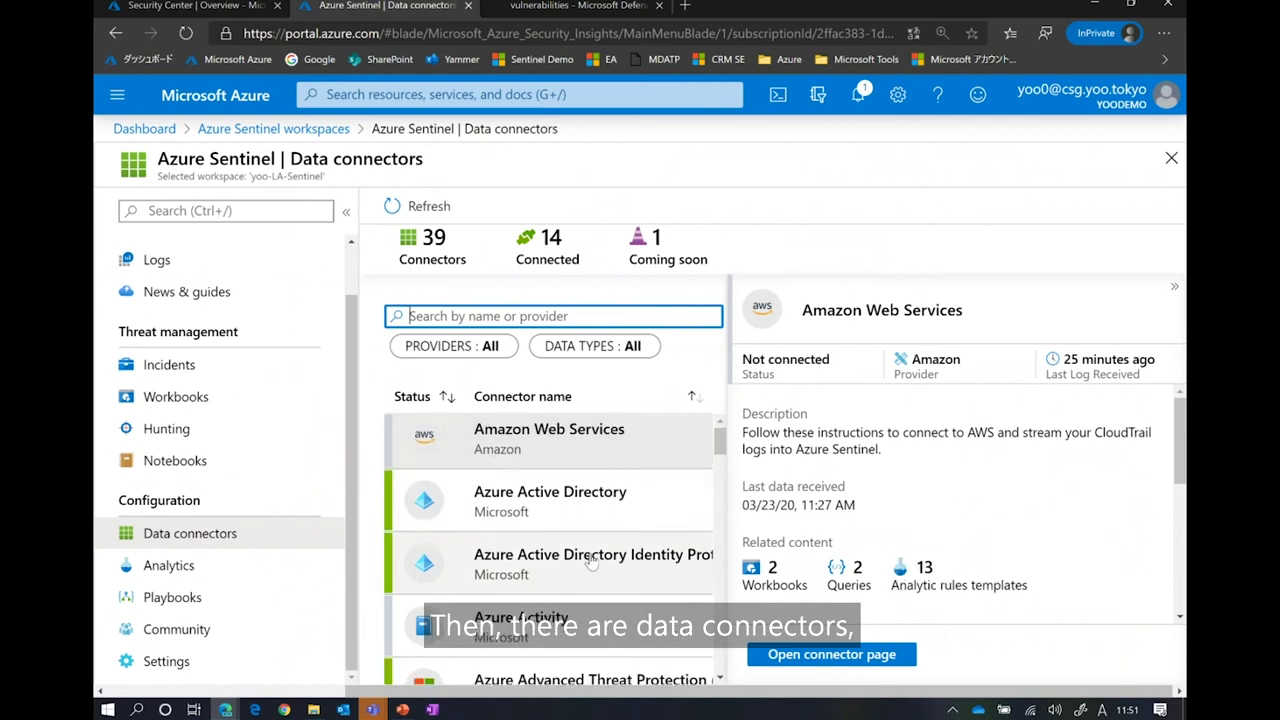
{"action": "scroll", "coordinate": [590, 560], "scroll_direction": "up", "scroll_amount": 2}
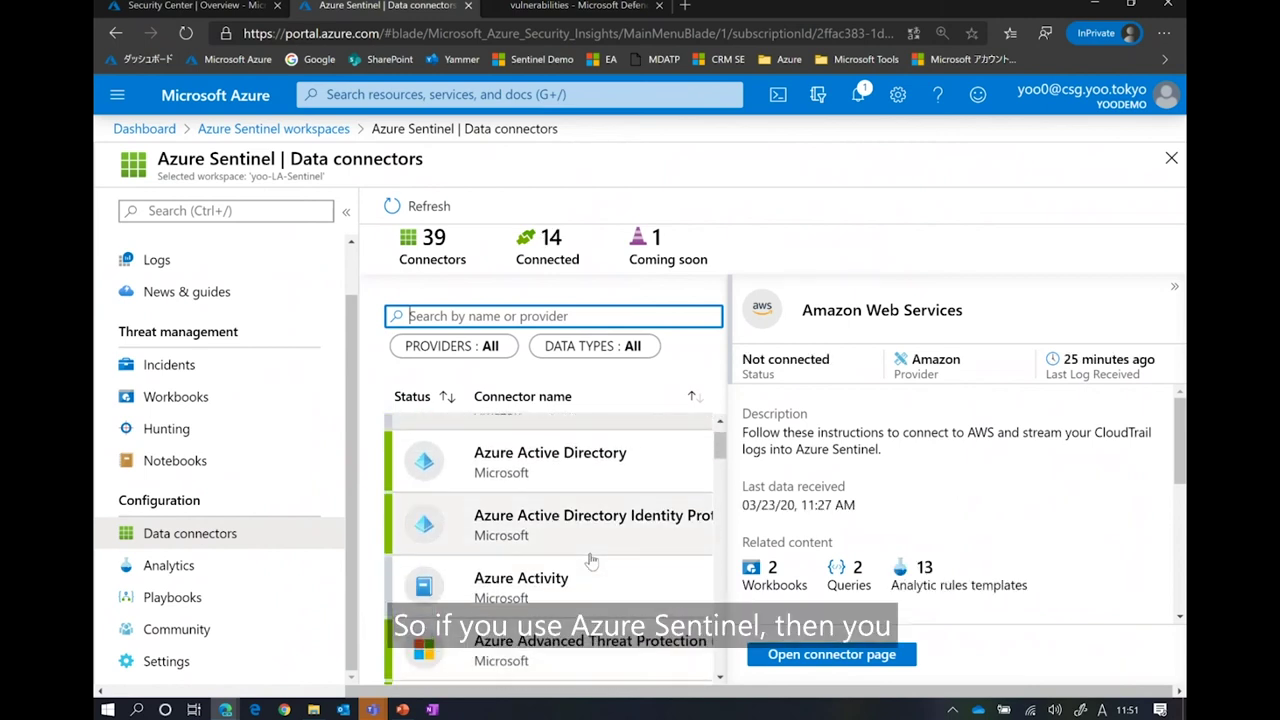
{"action": "scroll", "coordinate": [592, 562], "scroll_direction": "up", "scroll_amount": 1}
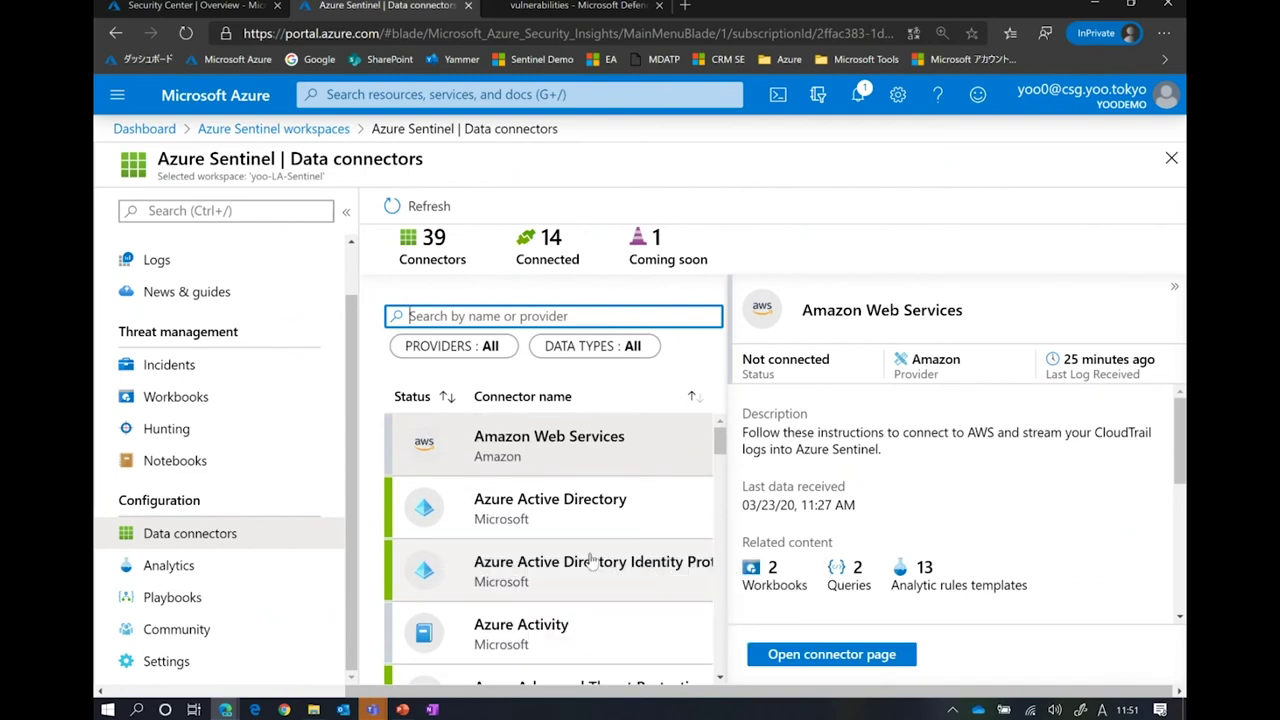
{"action": "scroll", "coordinate": [591, 560], "scroll_direction": "down", "scroll_amount": 4}
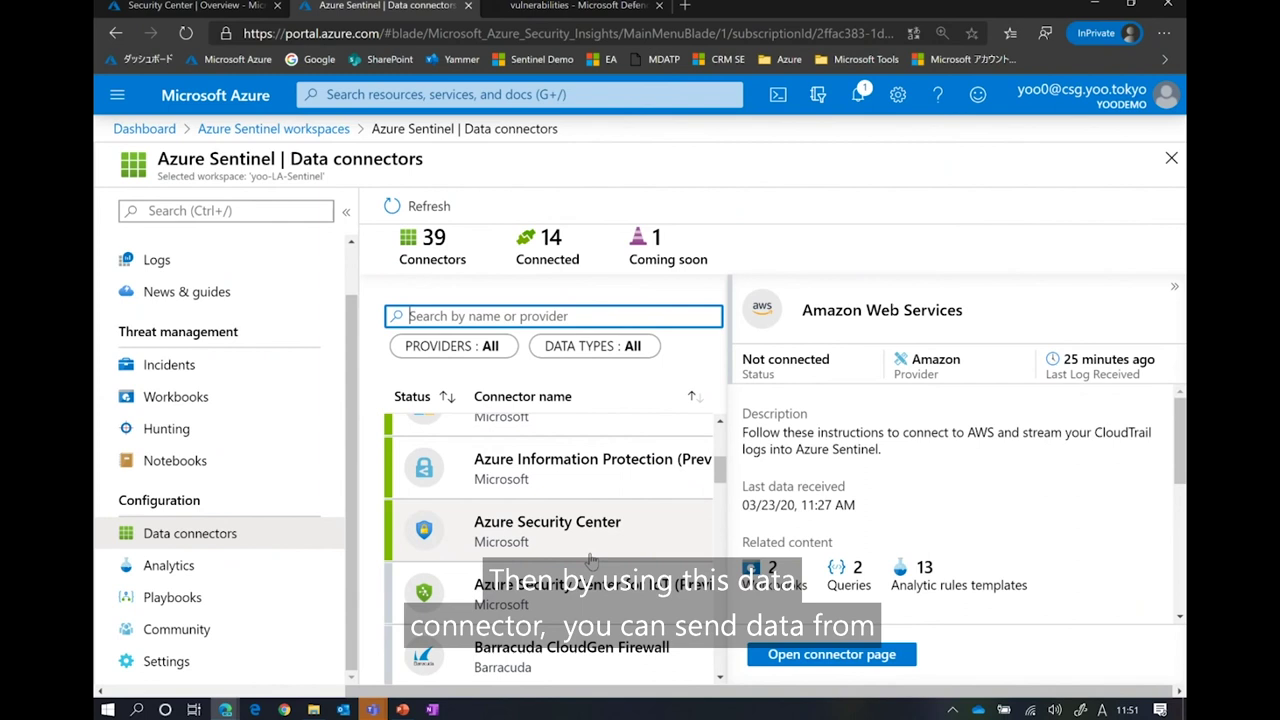
{"action": "scroll", "coordinate": [592, 562], "scroll_direction": "down", "scroll_amount": 3}
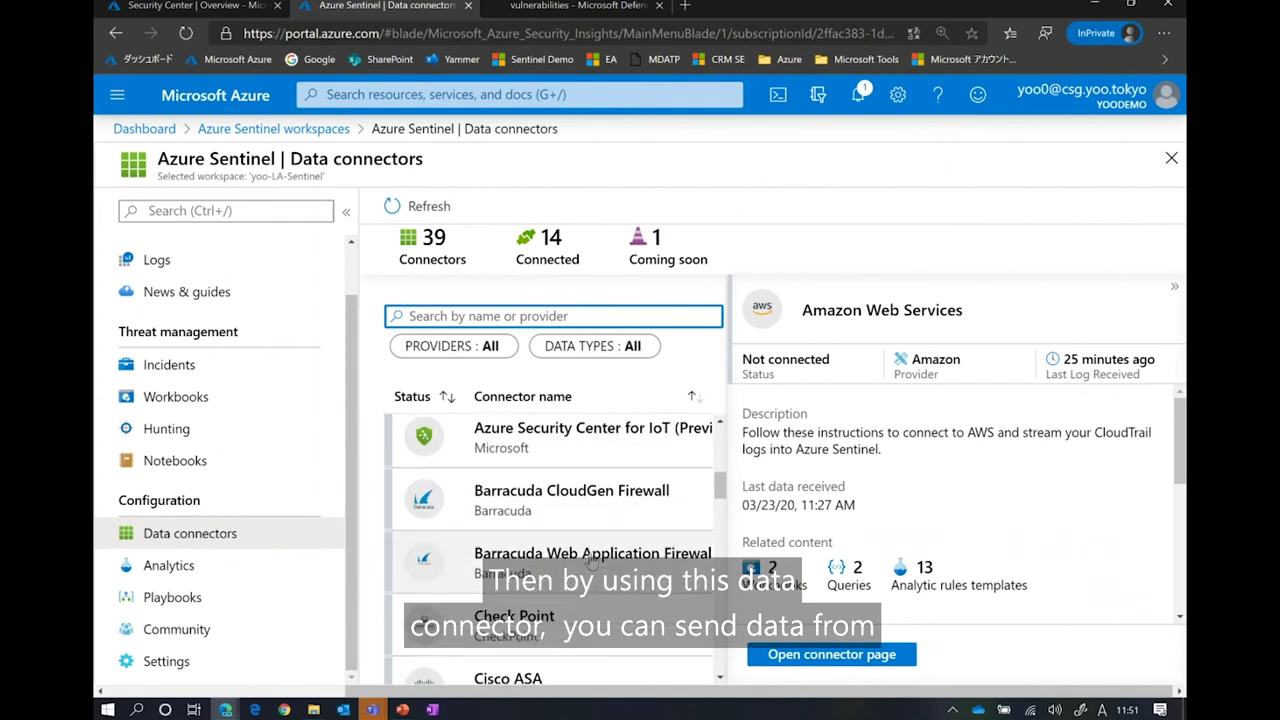
{"action": "scroll", "coordinate": [591, 562], "scroll_direction": "down", "scroll_amount": 3}
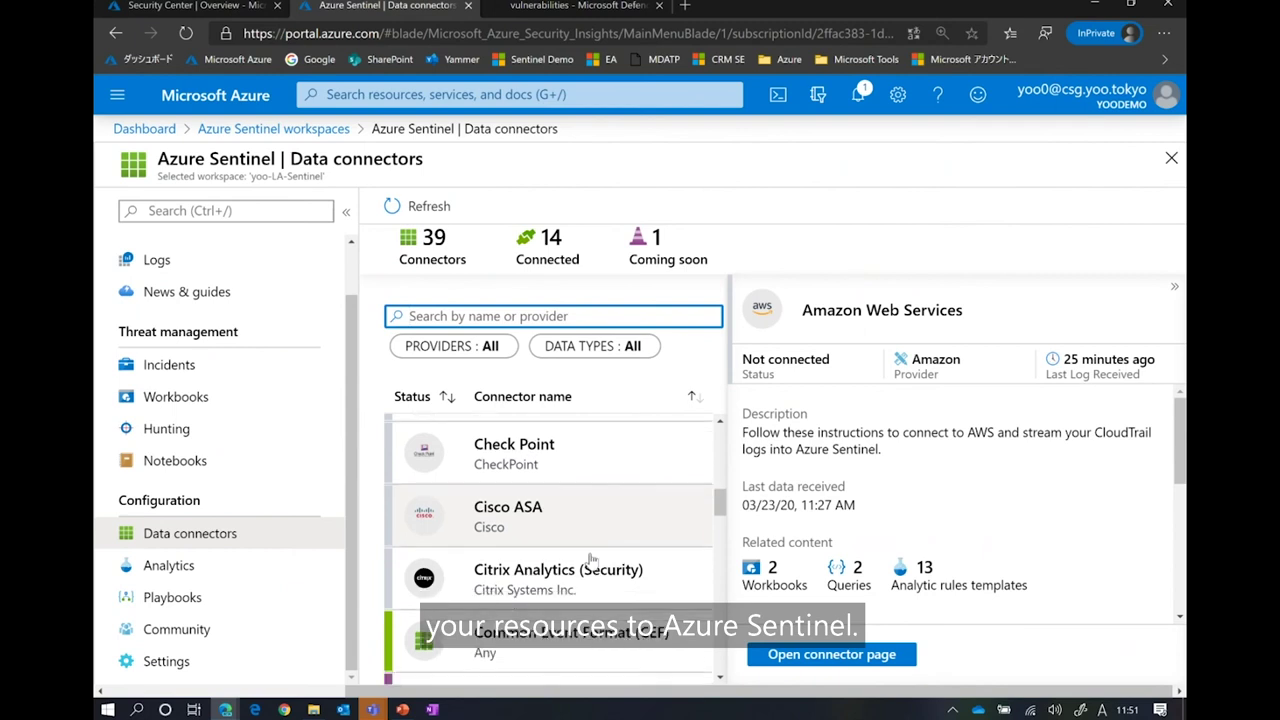
{"action": "scroll", "coordinate": [591, 562], "scroll_direction": "down", "scroll_amount": 20}
{"action": "scroll", "coordinate": [591, 562], "scroll_direction": "down", "scroll_amount": 2}
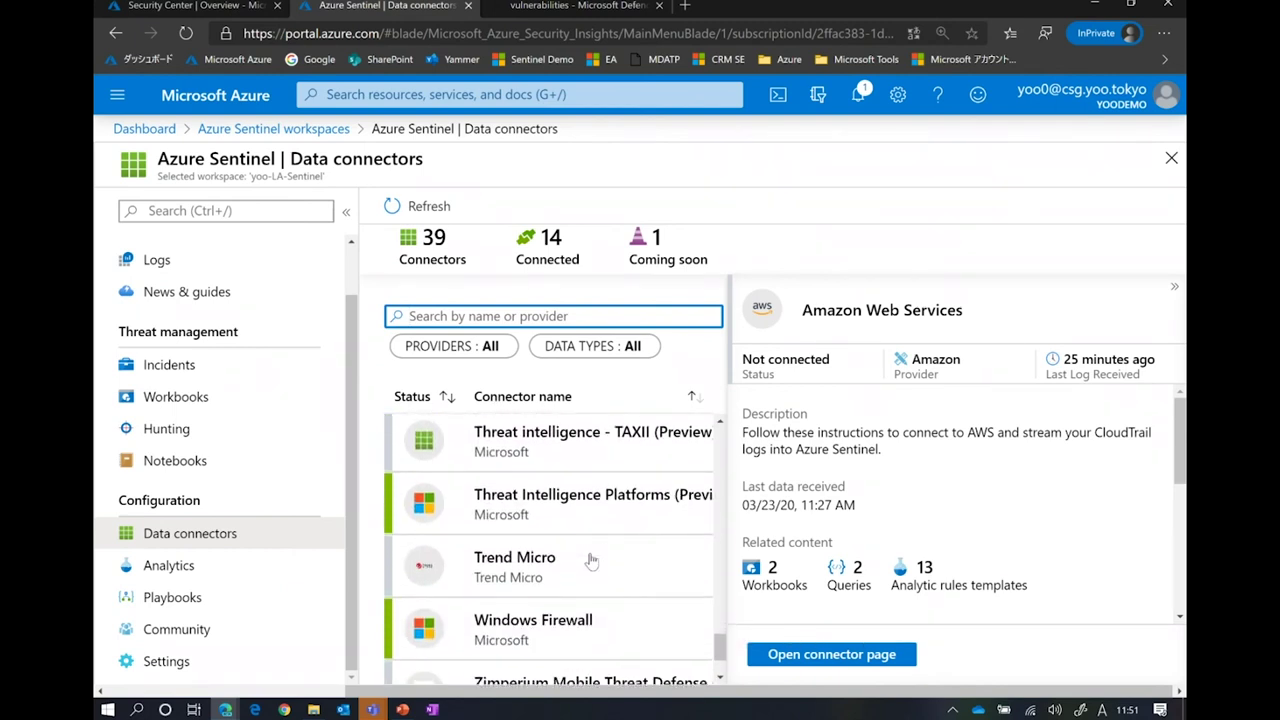
{"action": "scroll", "coordinate": [591, 562], "scroll_direction": "up", "scroll_amount": 3}
{"action": "scroll", "coordinate": [591, 562], "scroll_direction": "up", "scroll_amount": 5}
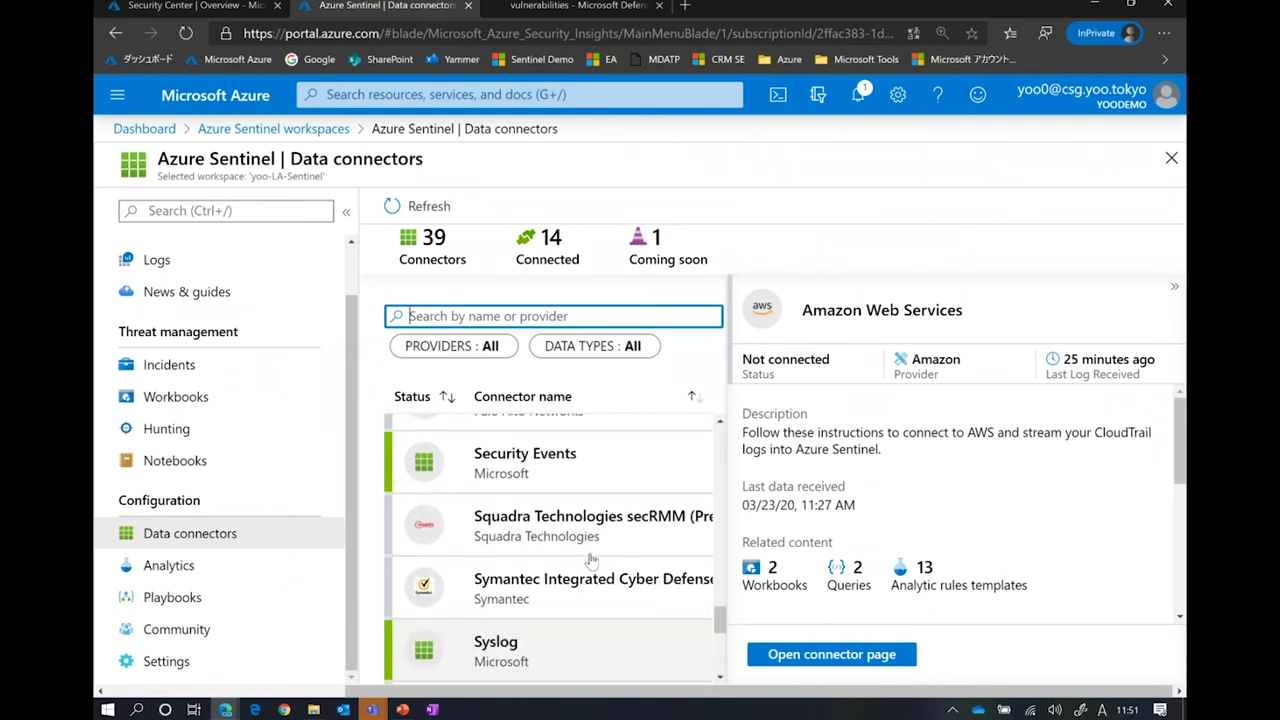
- Open the connector page for Azure Security Center
{"action": "scroll", "coordinate": [591, 562], "scroll_direction": "up", "scroll_amount": 10}
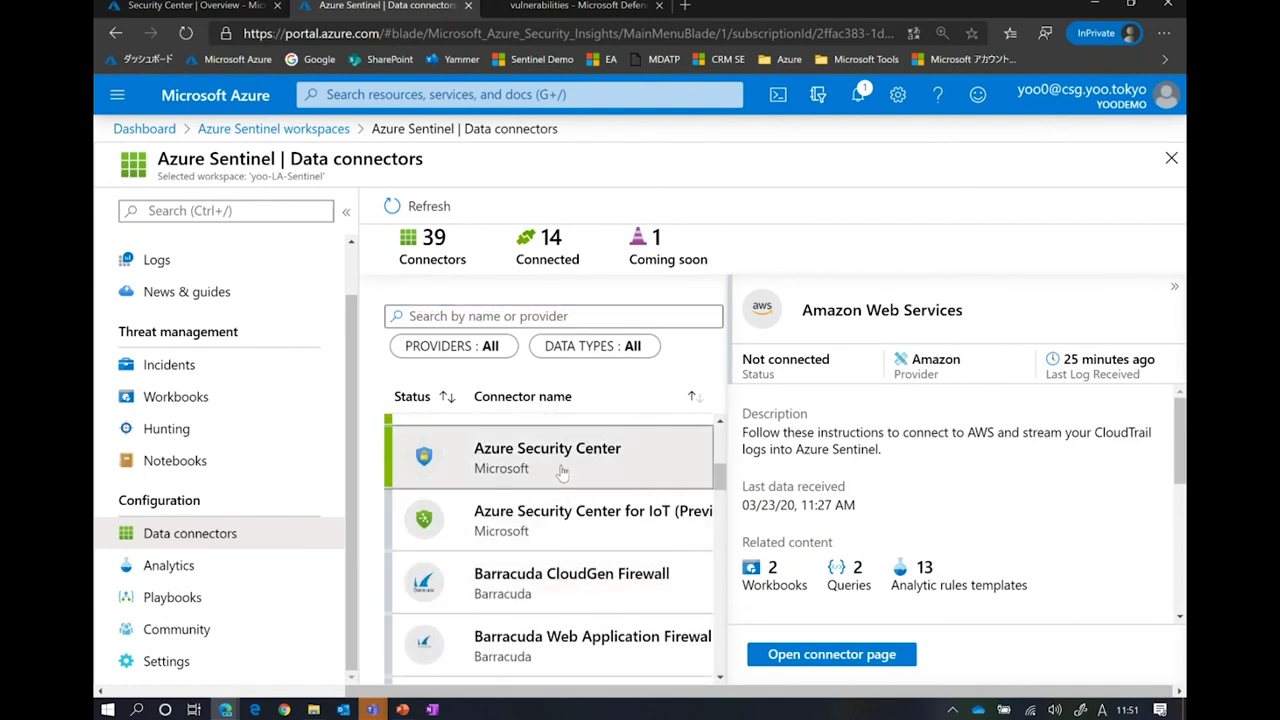
{"action": "left_click", "coordinate": [585, 472]}
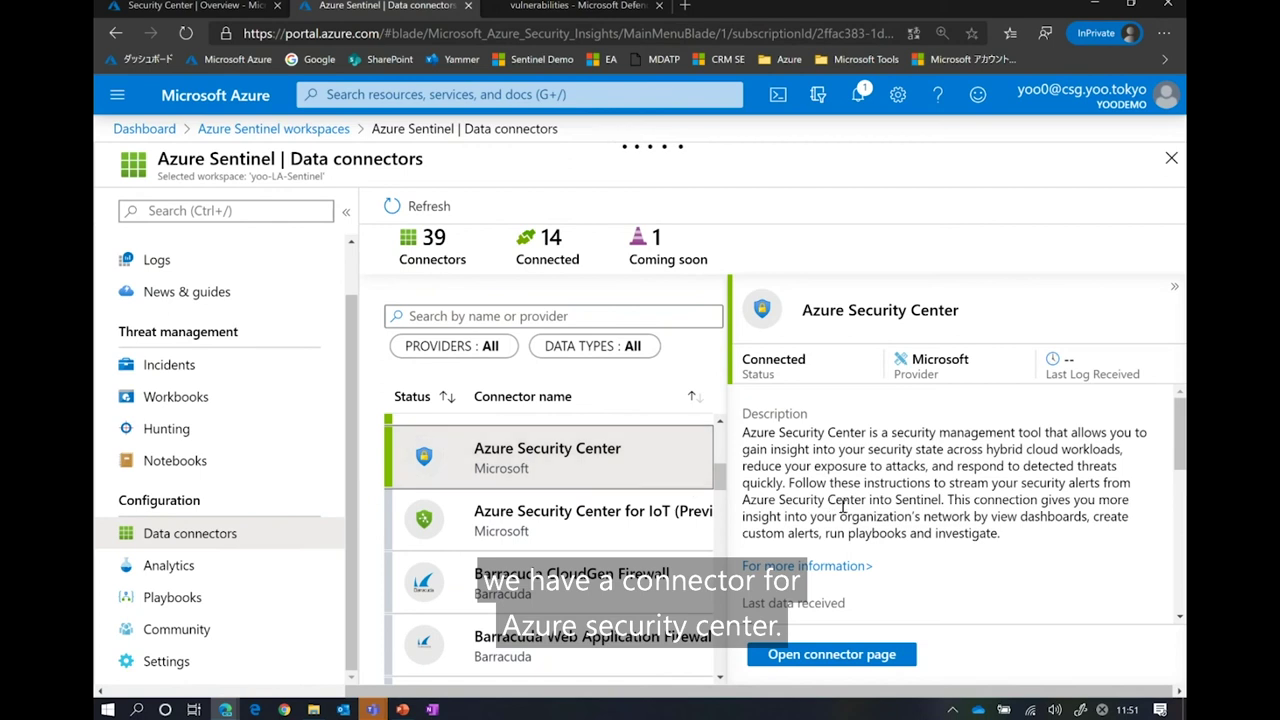
{"action": "left_click", "coordinate": [831, 656]}
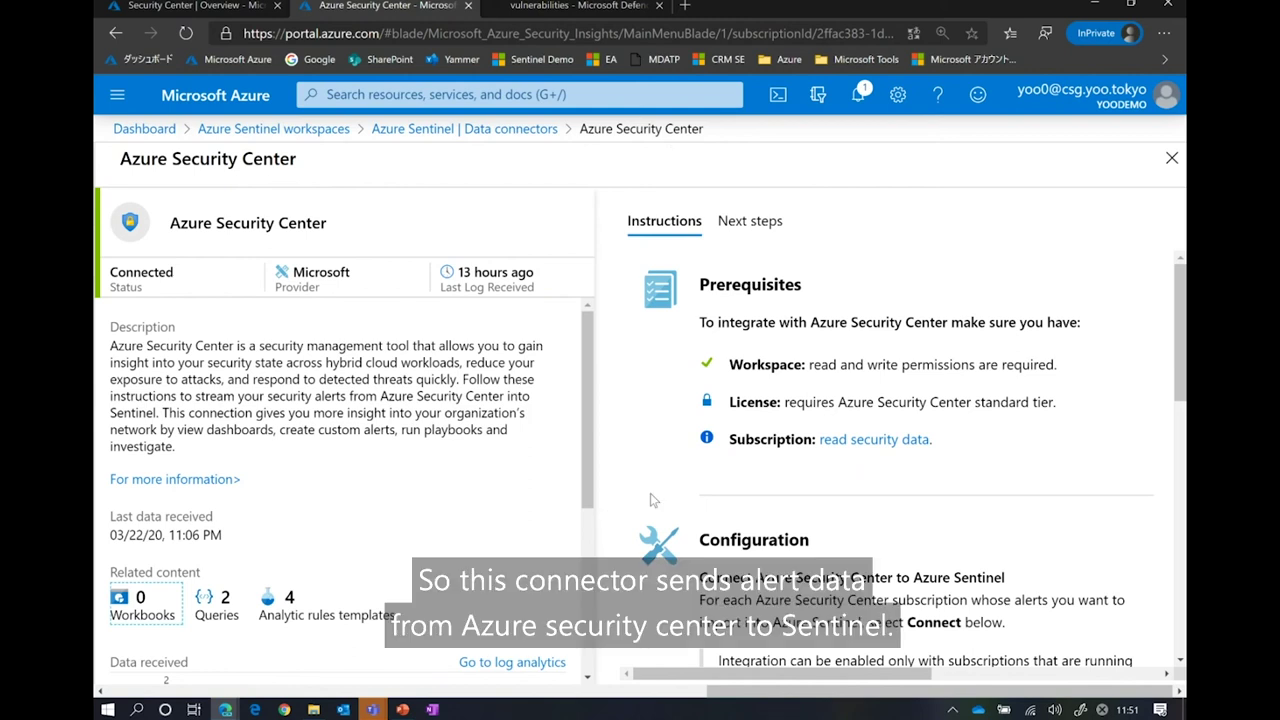
- Connect the Sub - ASC1 subscription to Sentinel in the Azure Security Center connector's configuration
{"action": "scroll", "coordinate": [650, 493], "scroll_direction": "down", "scroll_amount": 2}
{"action": "scroll", "coordinate": [650, 493], "scroll_direction": "down", "scroll_amount": 4}
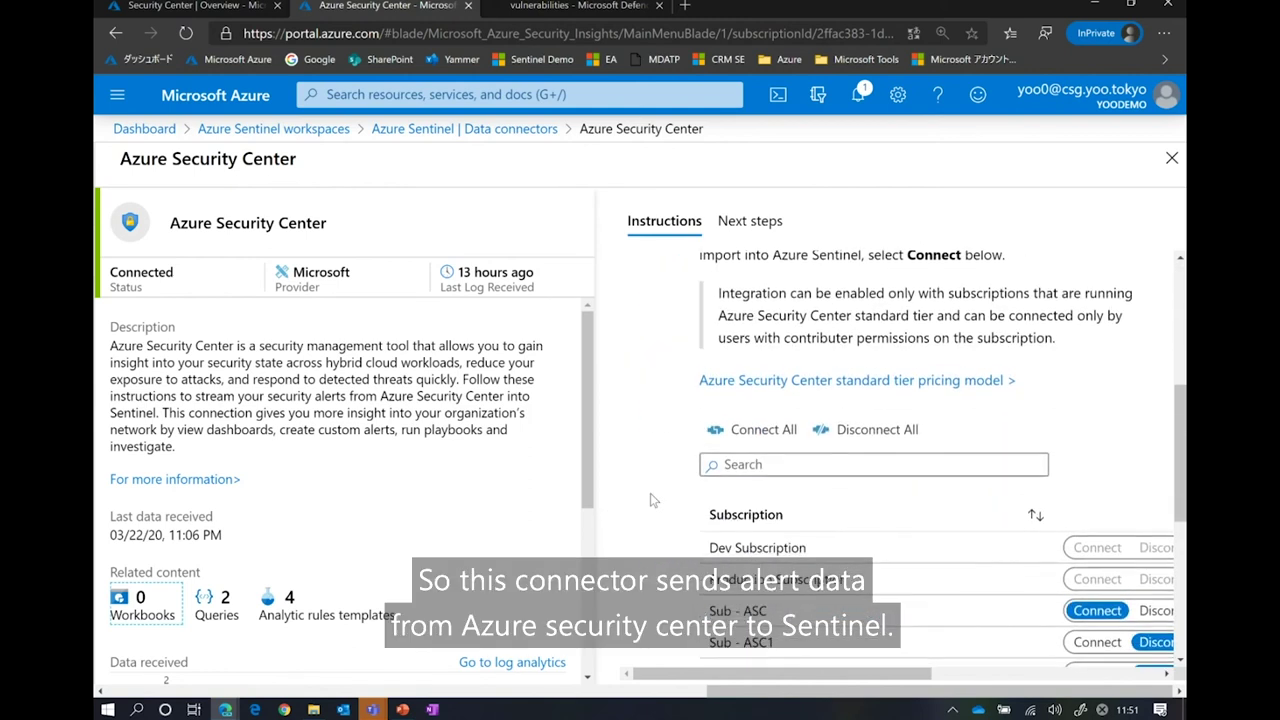
{"action": "scroll", "coordinate": [762, 490], "scroll_direction": "down", "scroll_amount": 3}
{"action": "scroll", "coordinate": [762, 490], "scroll_direction": "right", "scroll_amount": 2}
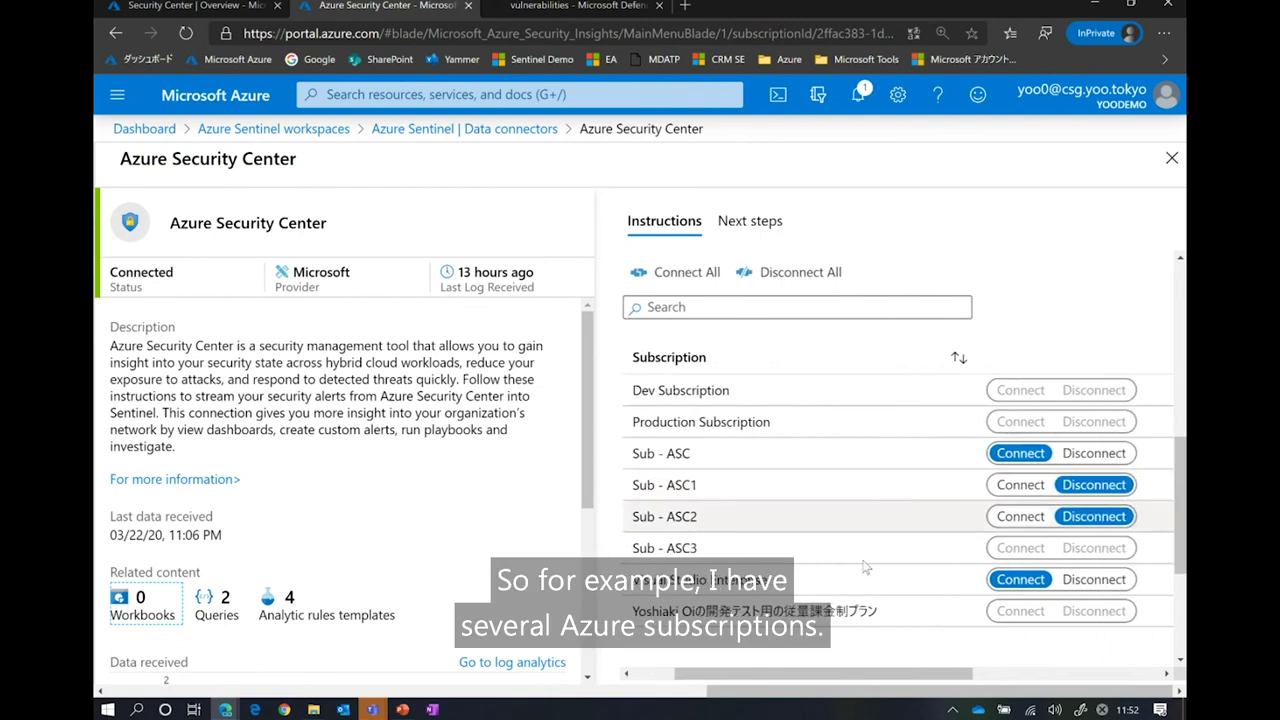
{"action": "scroll", "coordinate": [685, 392], "scroll_direction": "left", "scroll_amount": 1}
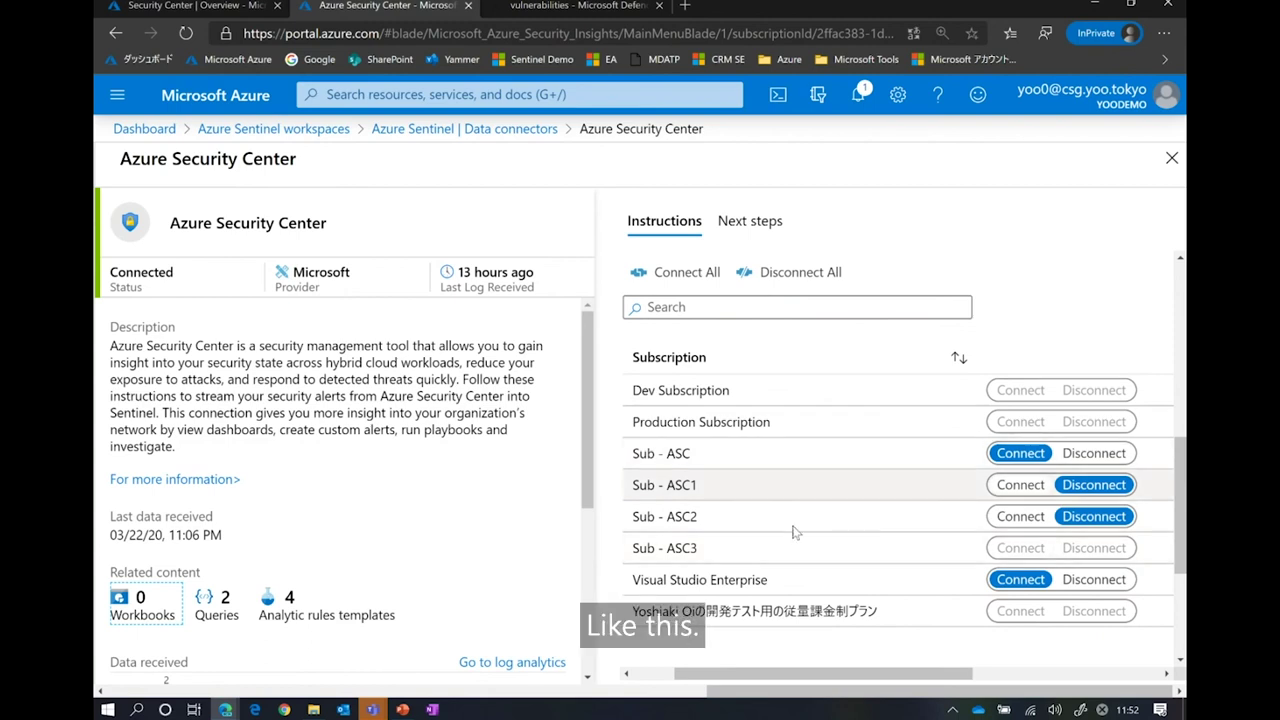
{"action": "left_click", "coordinate": [1016, 489]}
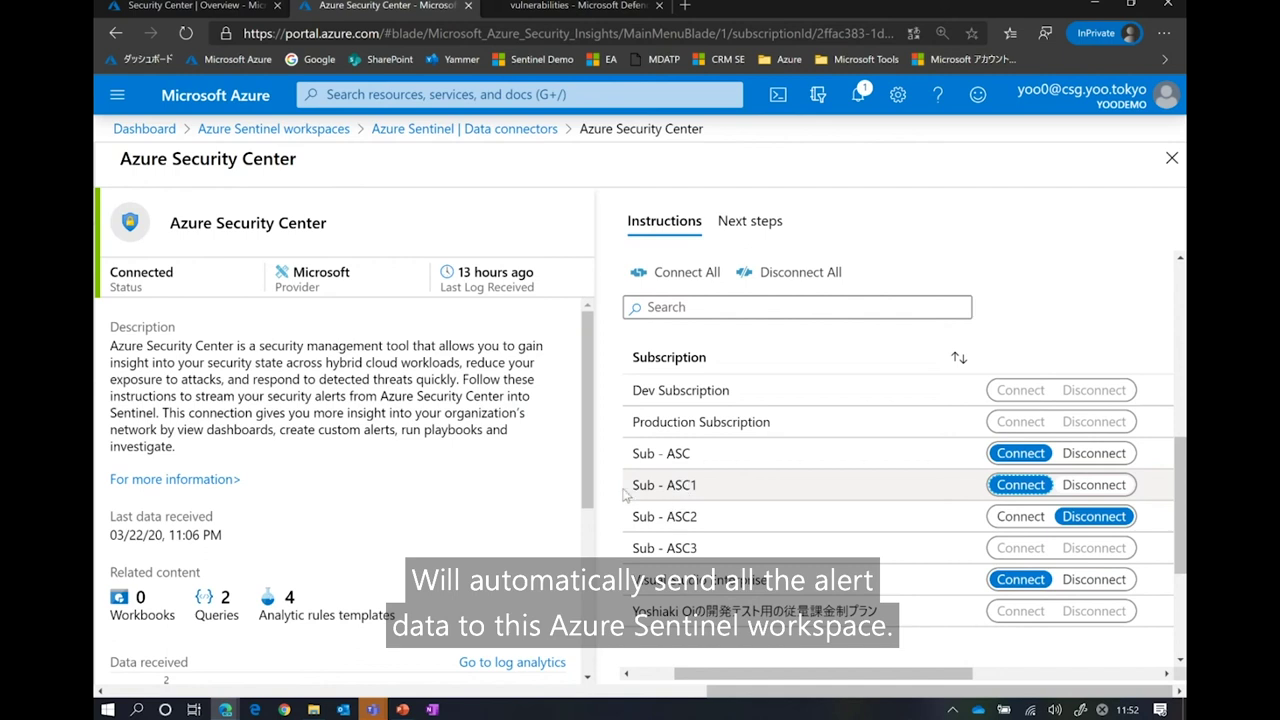
- View the settings of the active analytics rule "Create incidents based on Azure Security Center alerts" and return to the rule list
{"action": "scroll", "coordinate": [535, 484], "scroll_direction": "left", "scroll_amount": 5}
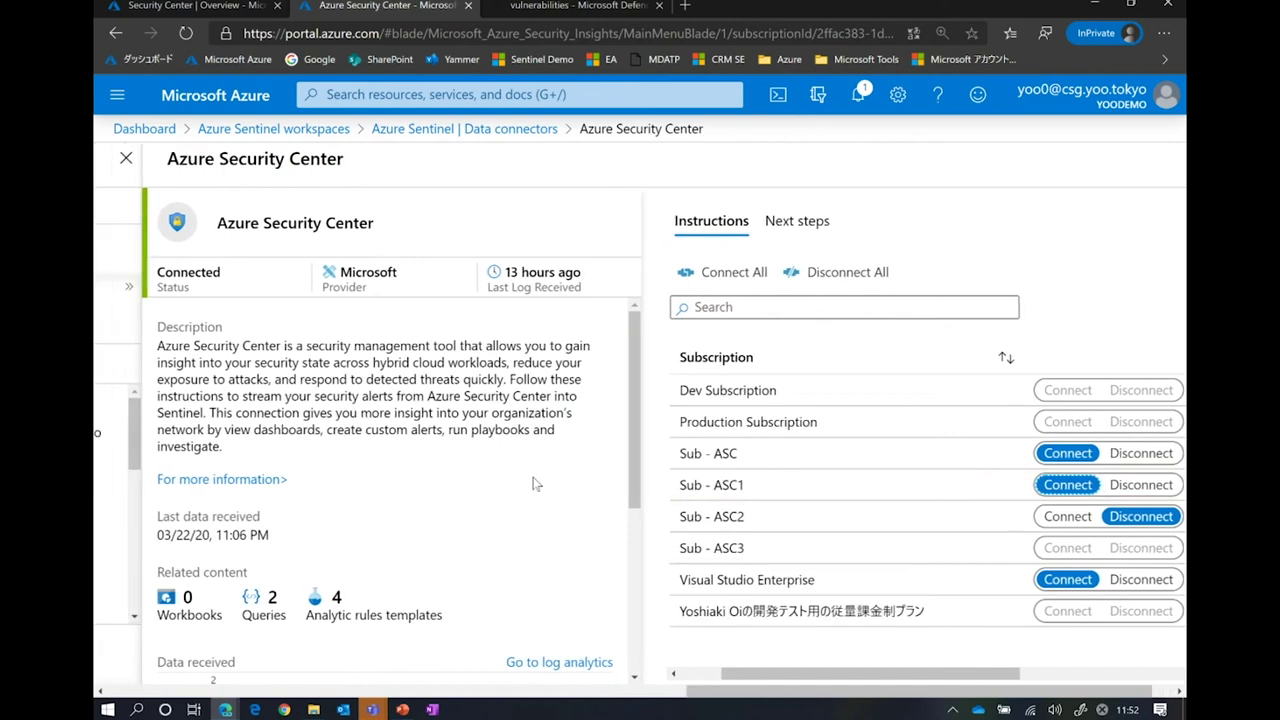
{"action": "scroll", "coordinate": [535, 484], "scroll_direction": "left", "scroll_amount": 10}
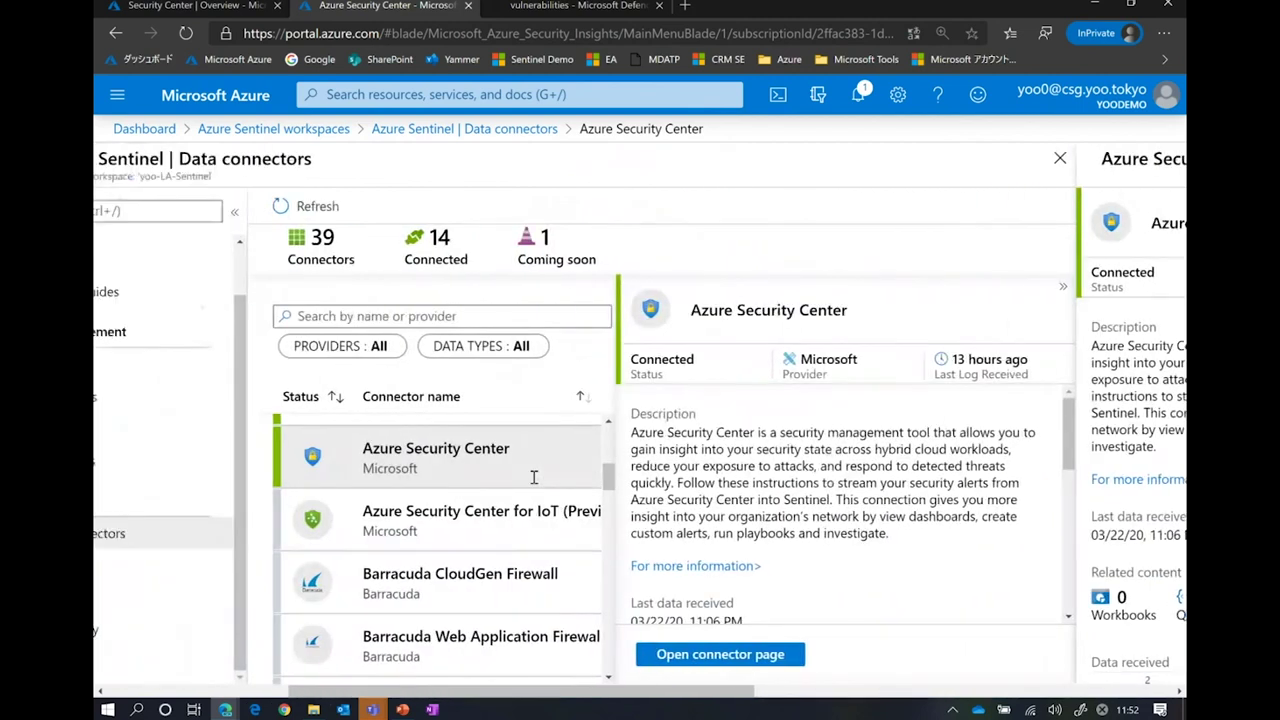
{"action": "scroll", "coordinate": [535, 484], "scroll_direction": "right", "scroll_amount": 2}
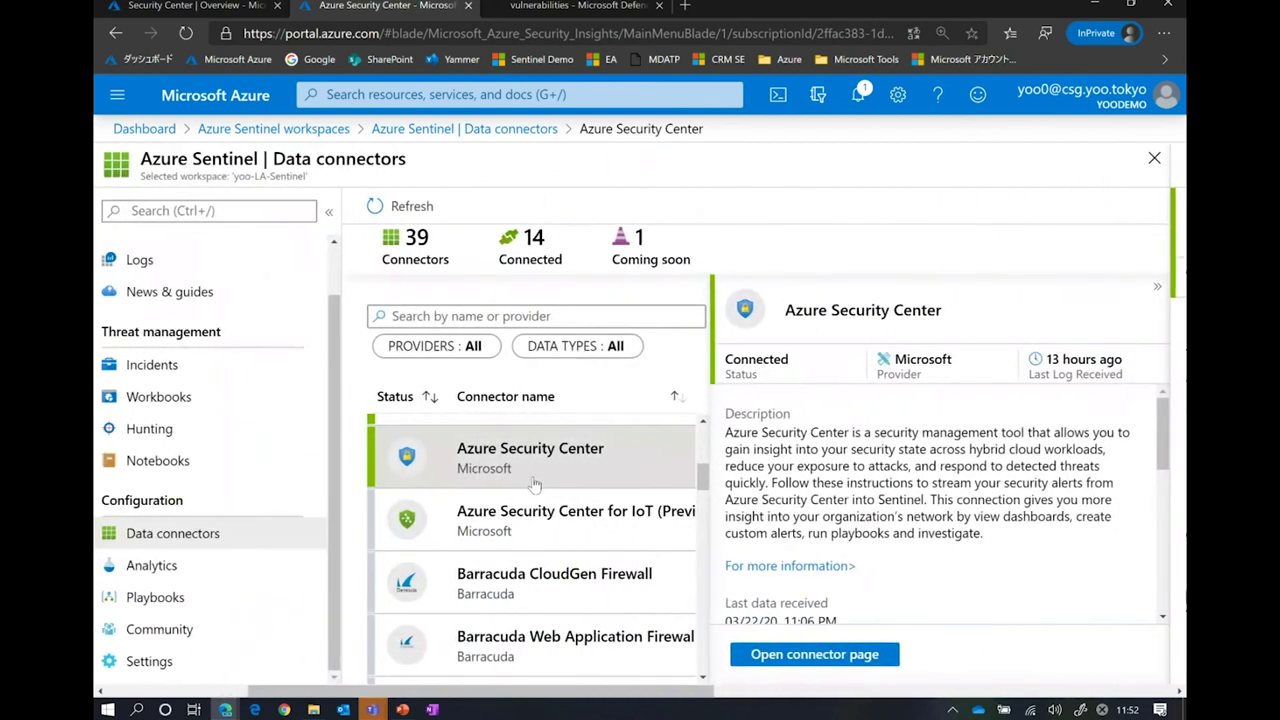
{"action": "left_click", "coordinate": [155, 566]}
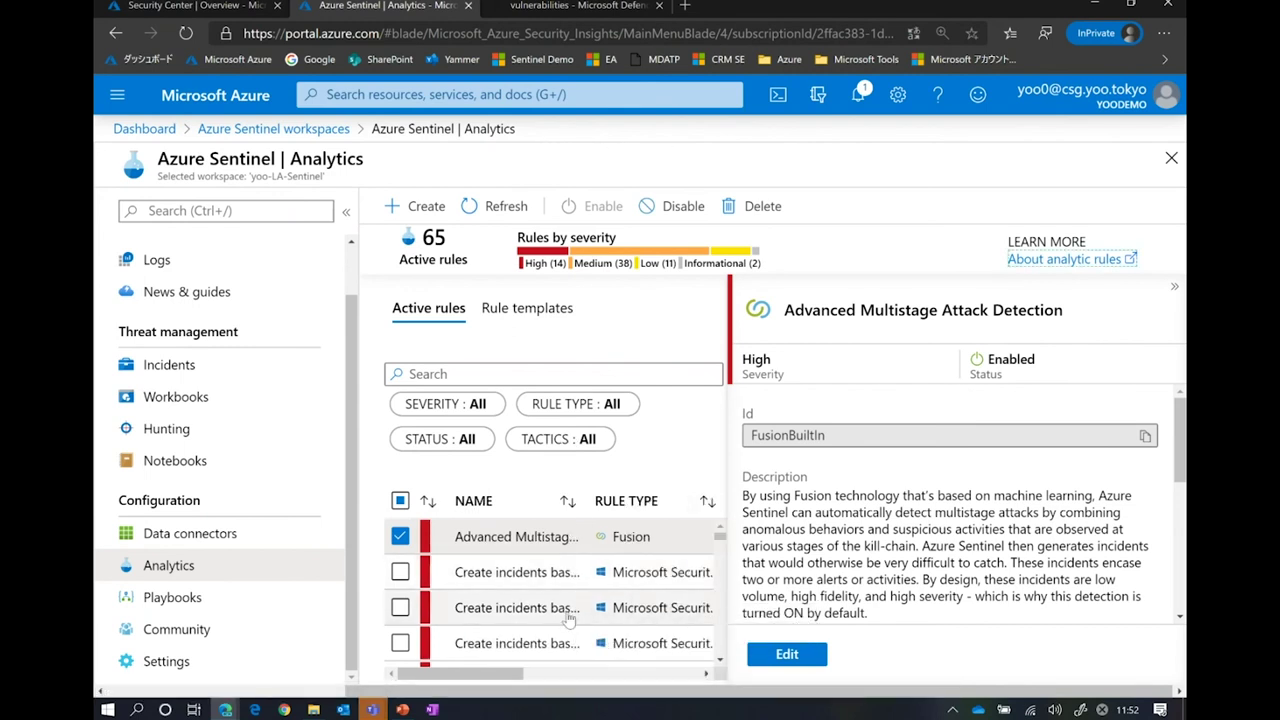
{"action": "left_click", "coordinate": [567, 618]}
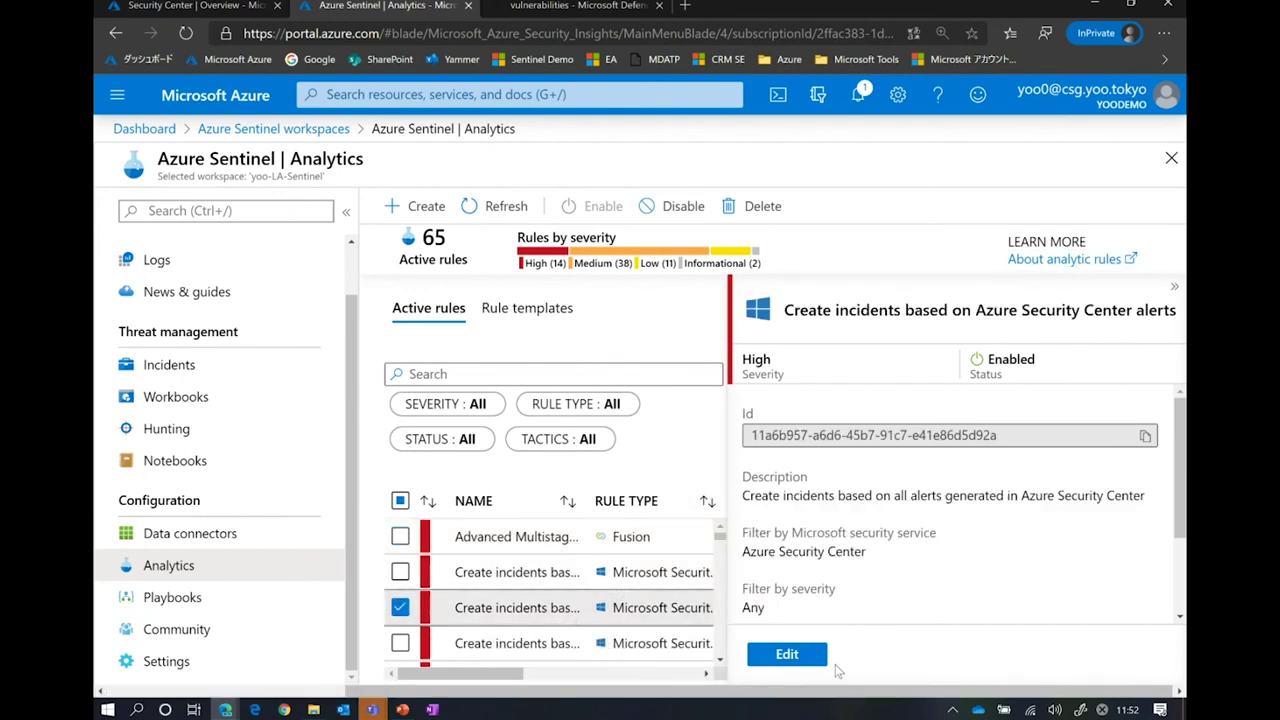
{"action": "left_click", "coordinate": [808, 662]}
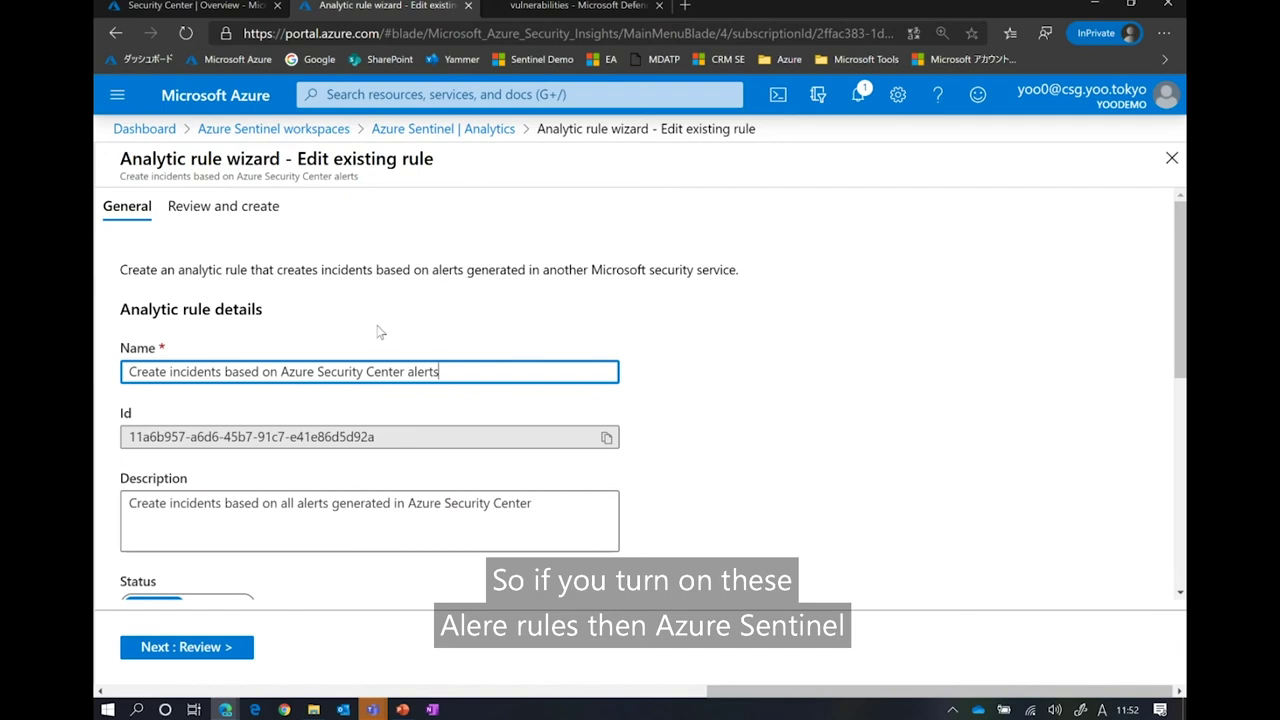
{"action": "left_click", "coordinate": [441, 129]}
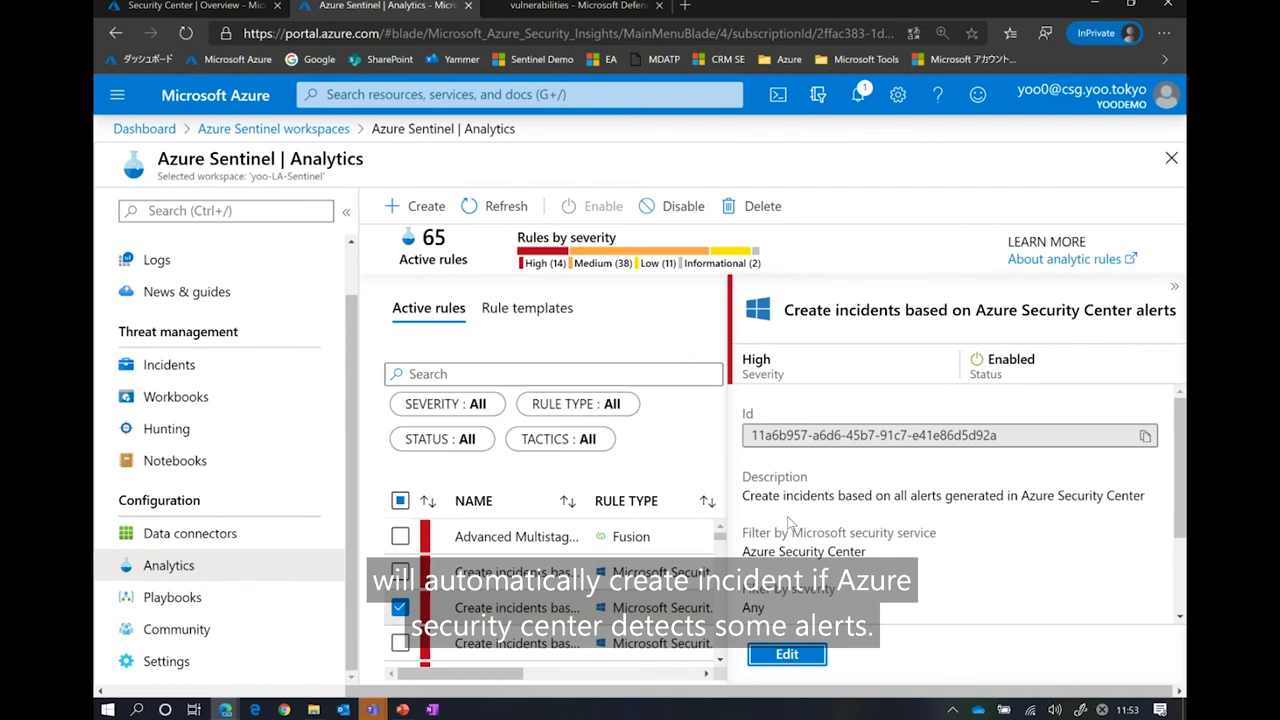
- Open the workspace's incidents and look through the list of new and in-progress incidents
{"action": "left_click", "coordinate": [168, 370]}
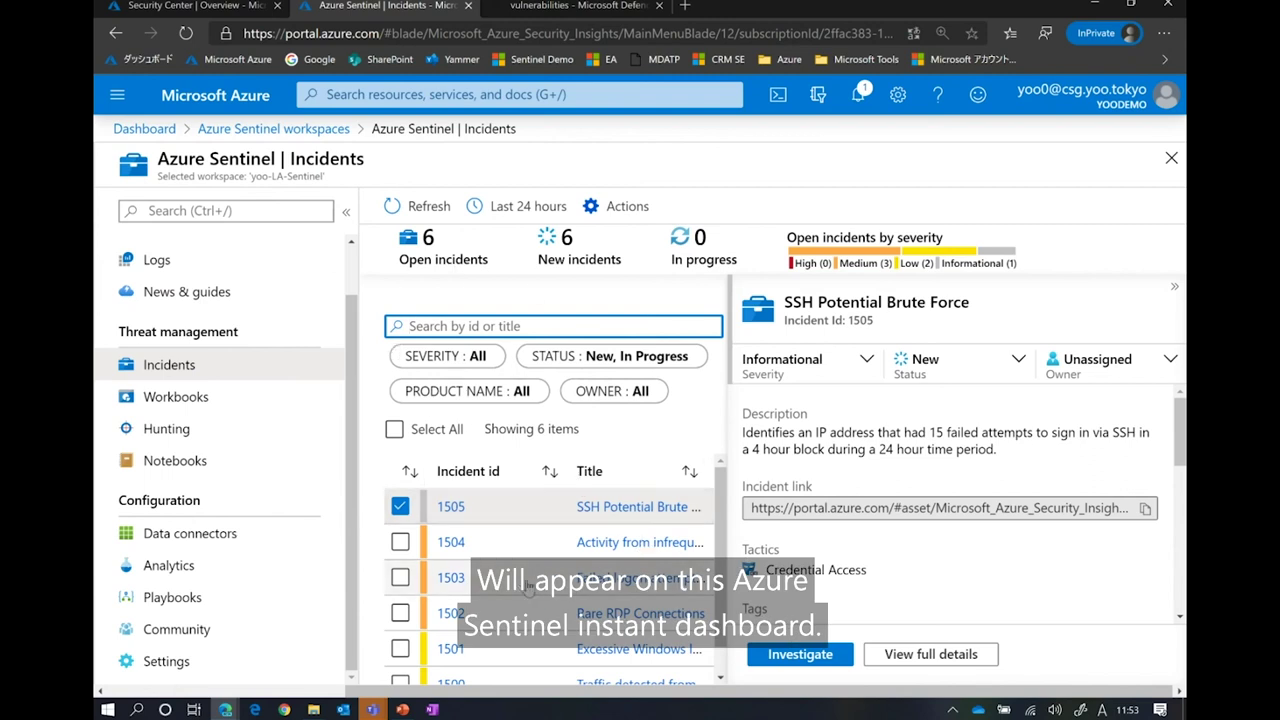
{"action": "scroll", "coordinate": [845, 587], "scroll_direction": "down", "scroll_amount": 5}
{"action": "scroll", "coordinate": [845, 587], "scroll_direction": "down", "scroll_amount": 2}
{"action": "scroll", "coordinate": [845, 587], "scroll_direction": "up", "scroll_amount": 10}
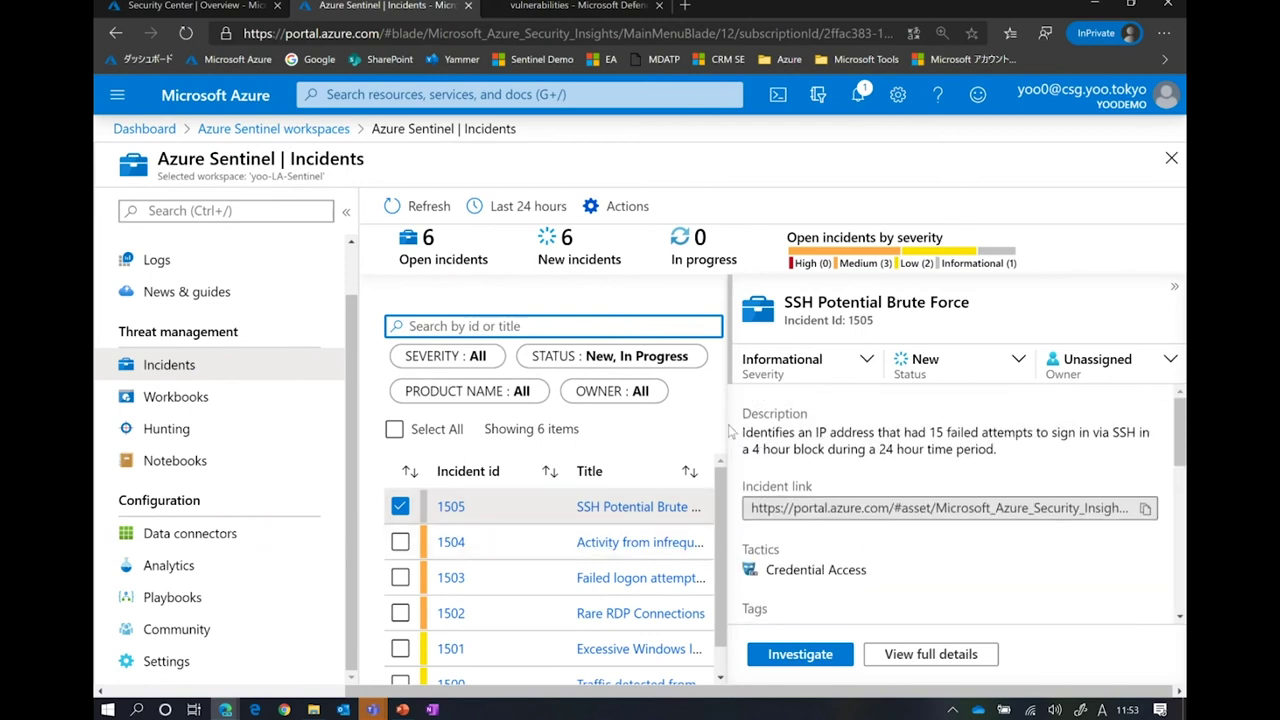
{"action": "scroll", "coordinate": [561, 577], "scroll_direction": "down", "scroll_amount": 1}
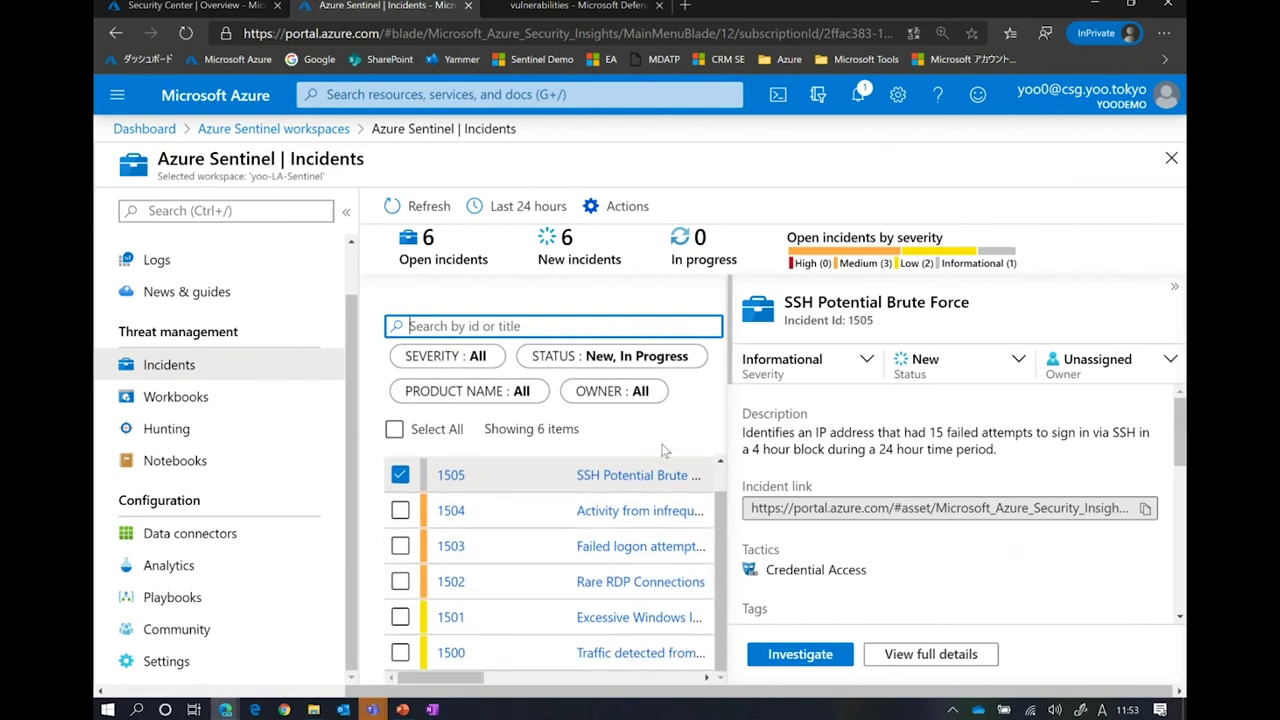
{"action": "type", "text": "azu"}
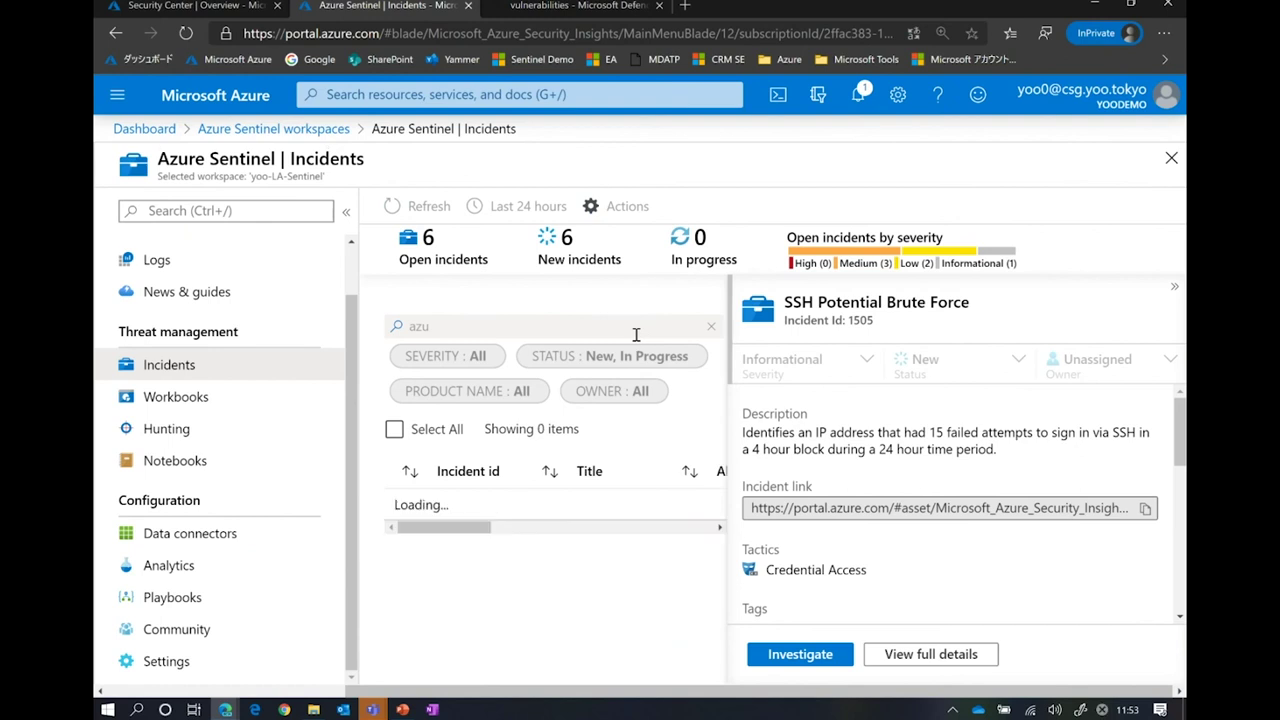
{"action": "left_click", "coordinate": [605, 330]}
{"action": "key", "text": "BackSpace"}
{"action": "key", "text": "BackSpace"}
{"action": "key", "text": "BackSpace"}
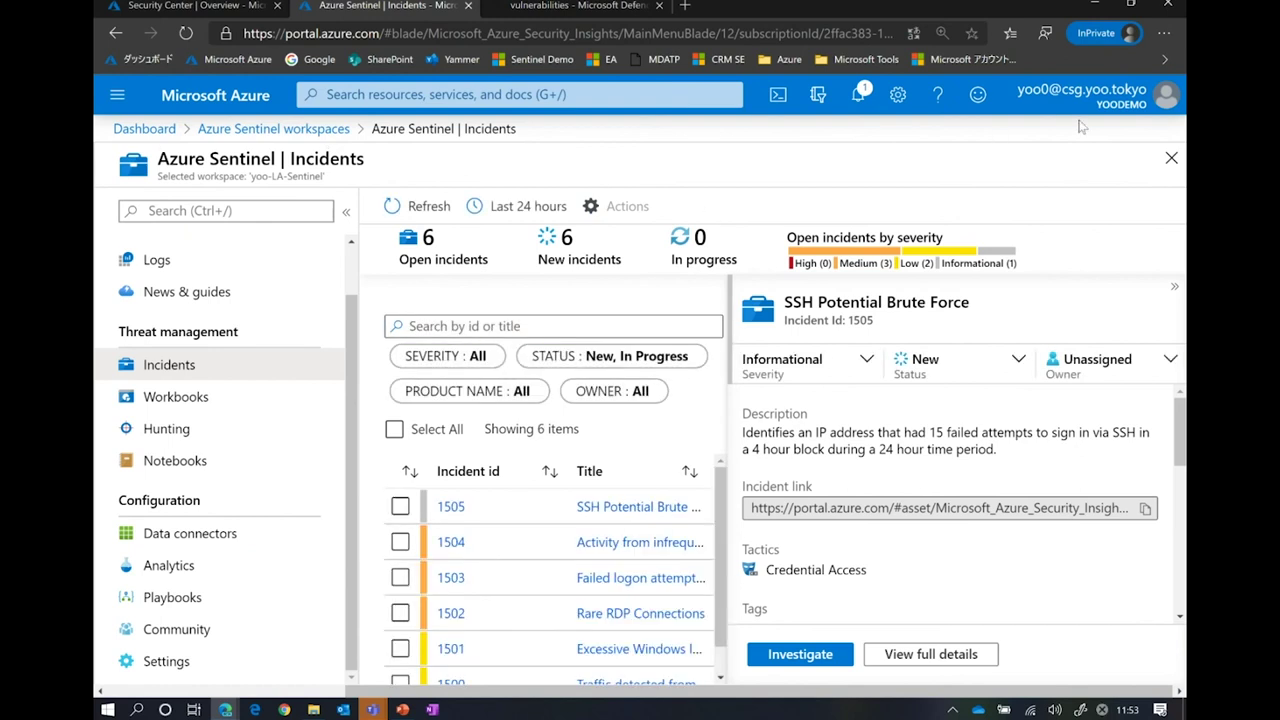
- Reduce the browser zoom to 100%
{"action": "left_click", "coordinate": [1163, 33]}
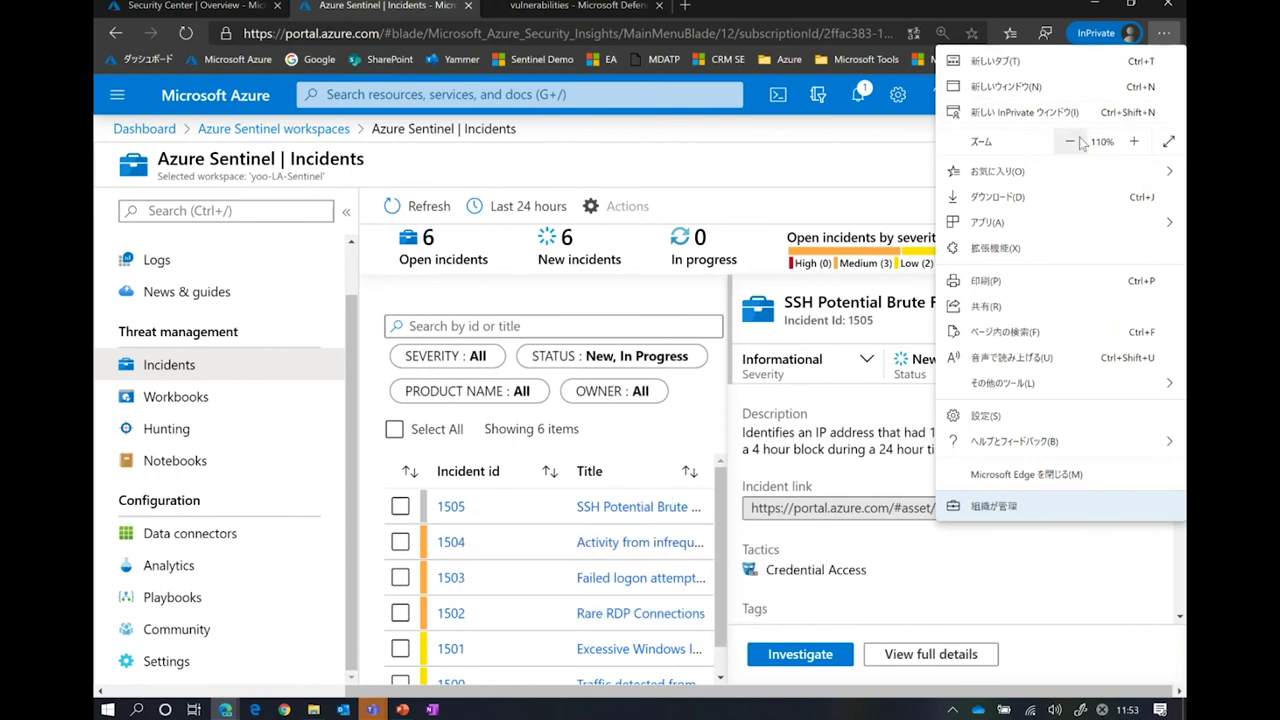
{"action": "left_click", "coordinate": [1076, 141]}
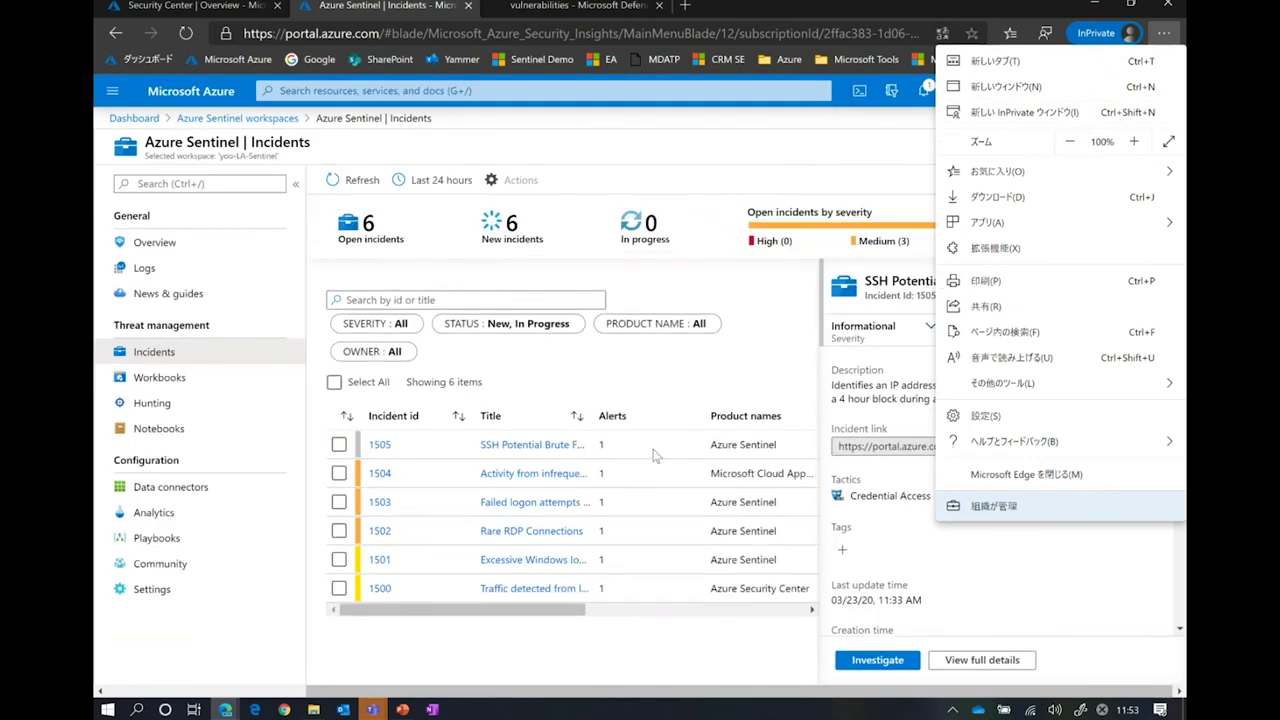
{"action": "left_click", "coordinate": [862, 212]}
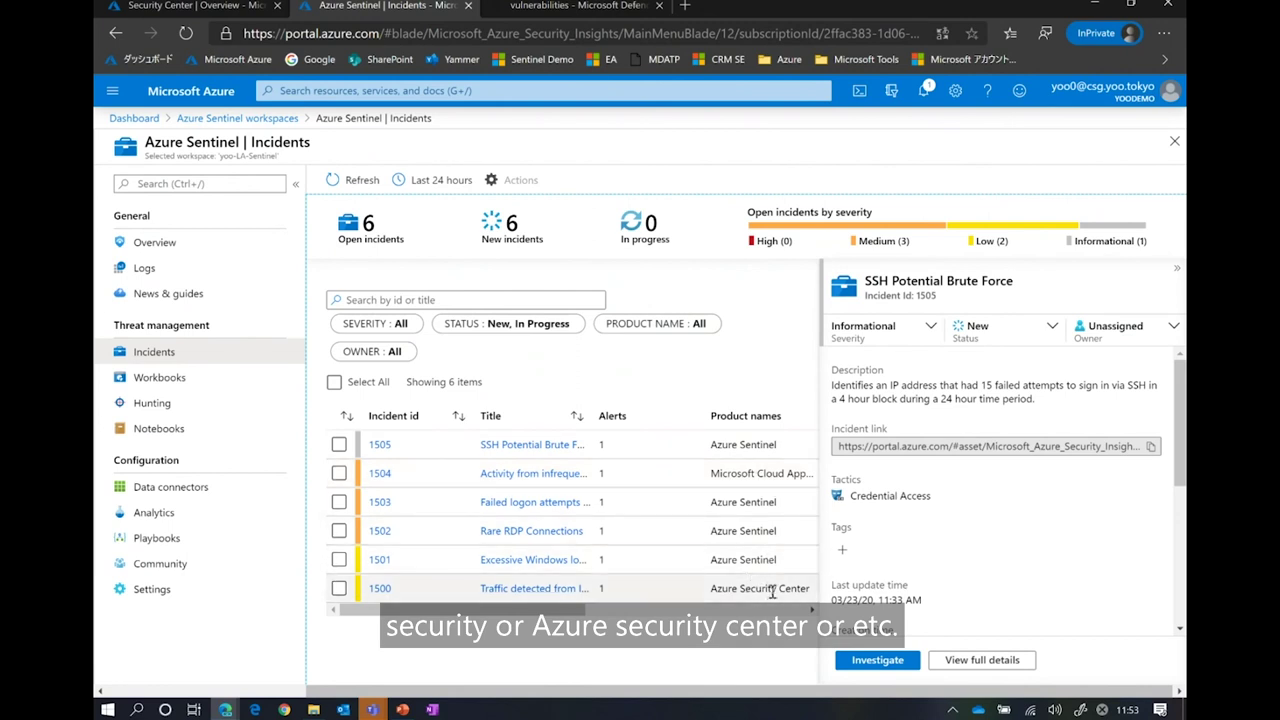
- Review the details of incident 1500 from Azure Security Center and open its investigation graph
{"action": "left_click", "coordinate": [492, 591]}
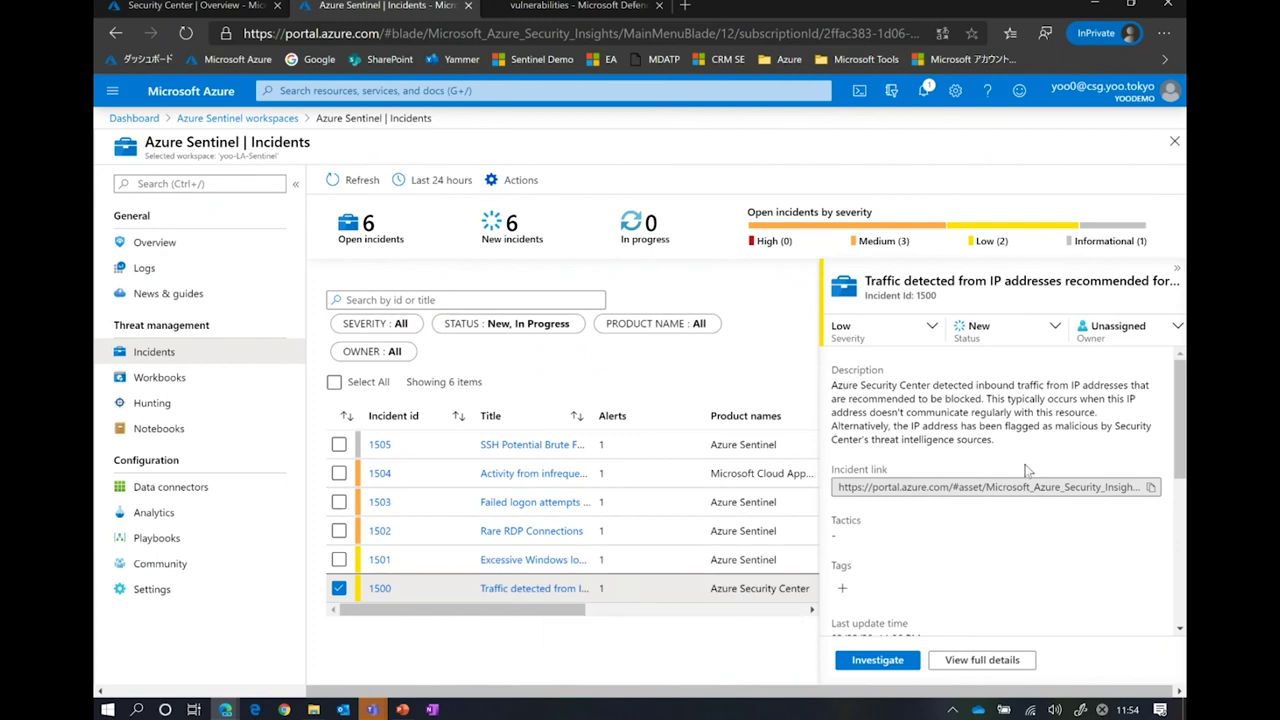
{"action": "scroll", "coordinate": [950, 480], "scroll_direction": "down", "scroll_amount": 2}
{"action": "left_click", "coordinate": [876, 668]}
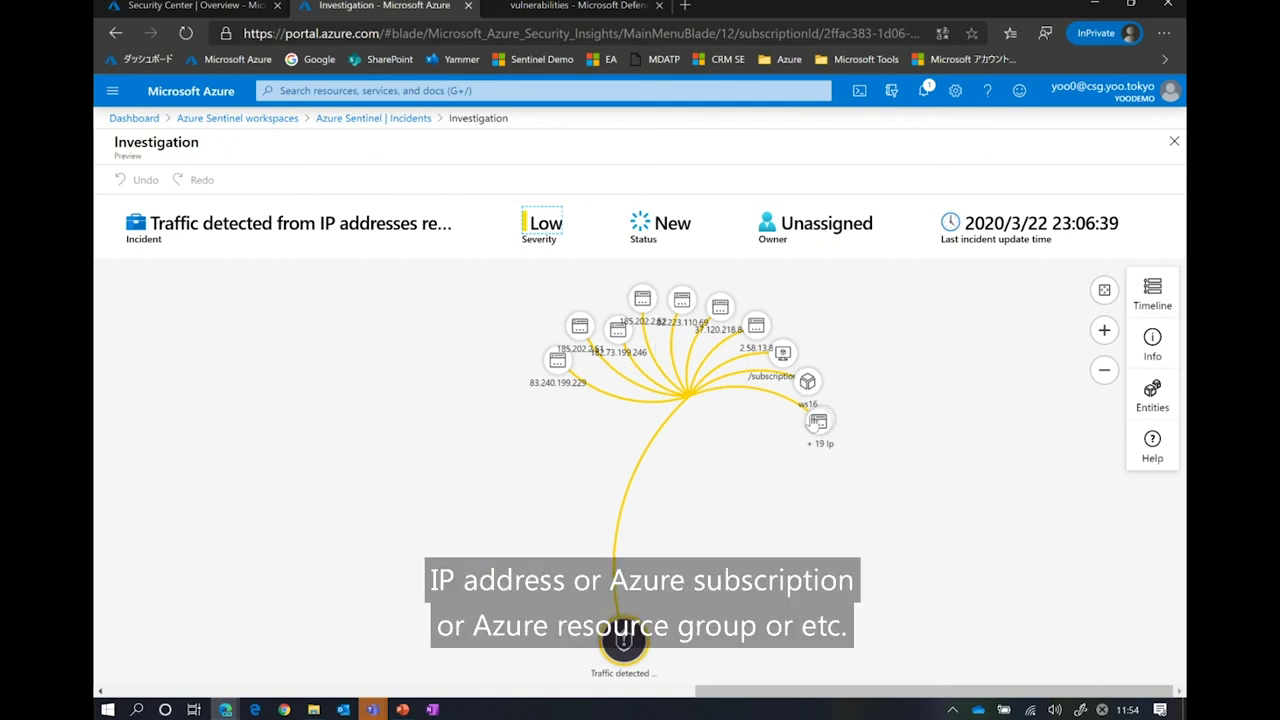
- Show the related alerts for the IP entity 37.120.218.86 in the investigation graph and return to the incidents list
{"action": "mouse_move", "coordinate": [815, 424]}
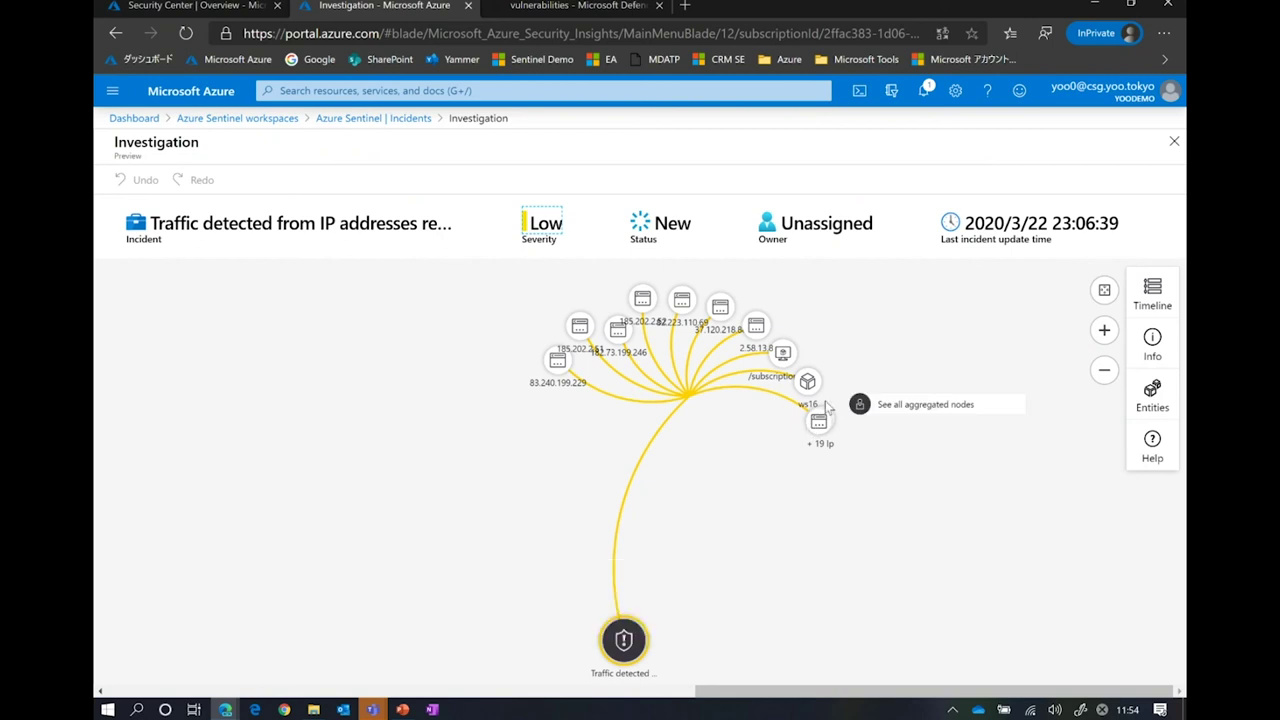
{"action": "mouse_move", "coordinate": [733, 315]}
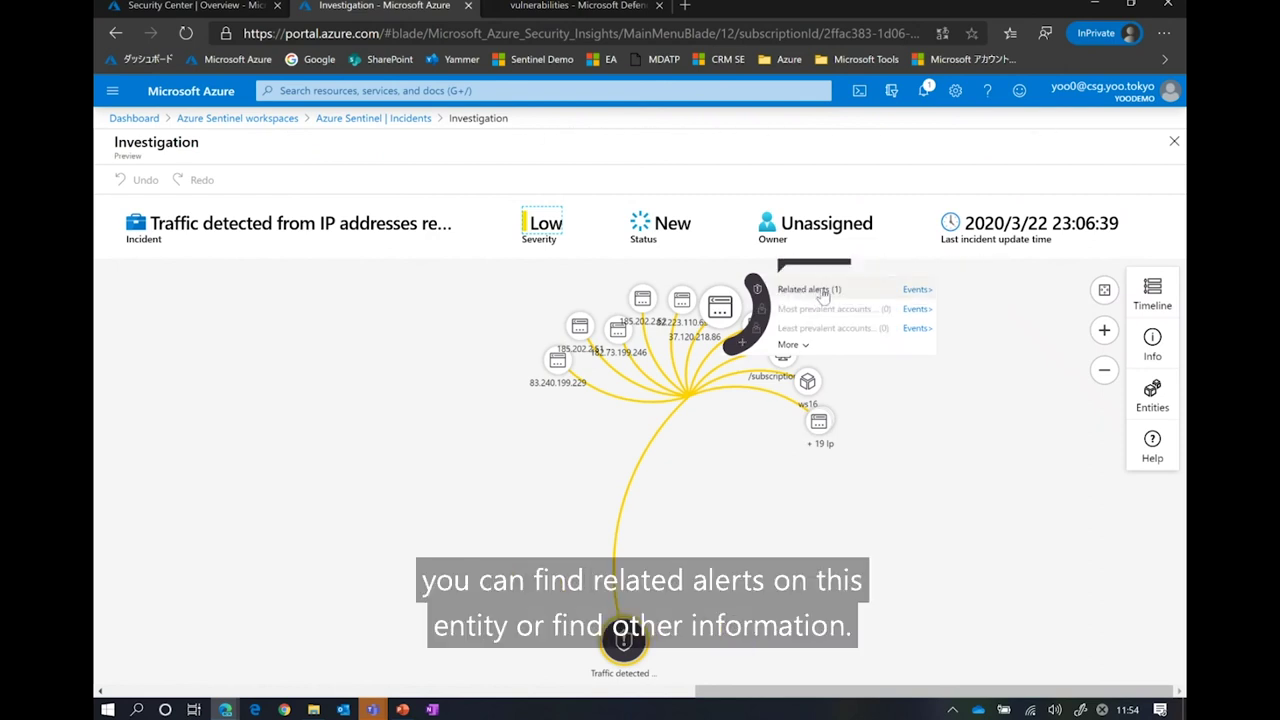
{"action": "left_click", "coordinate": [818, 290]}
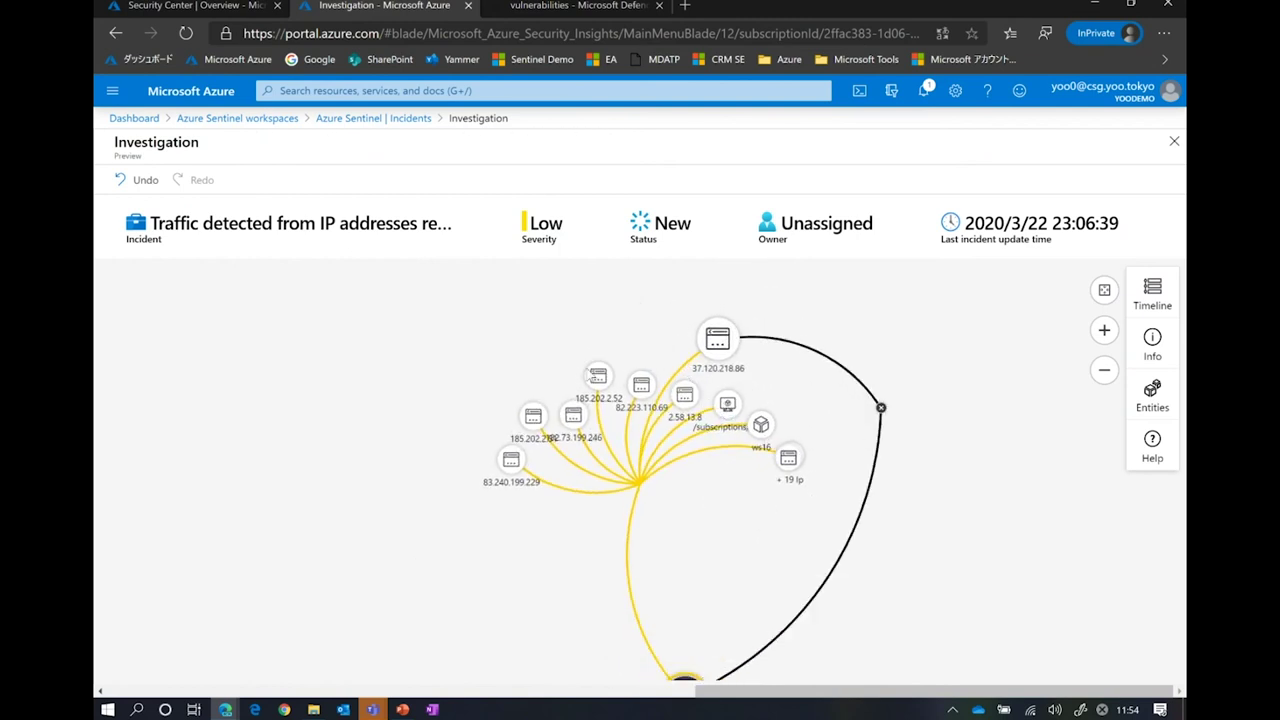
{"action": "left_click", "coordinate": [362, 120]}
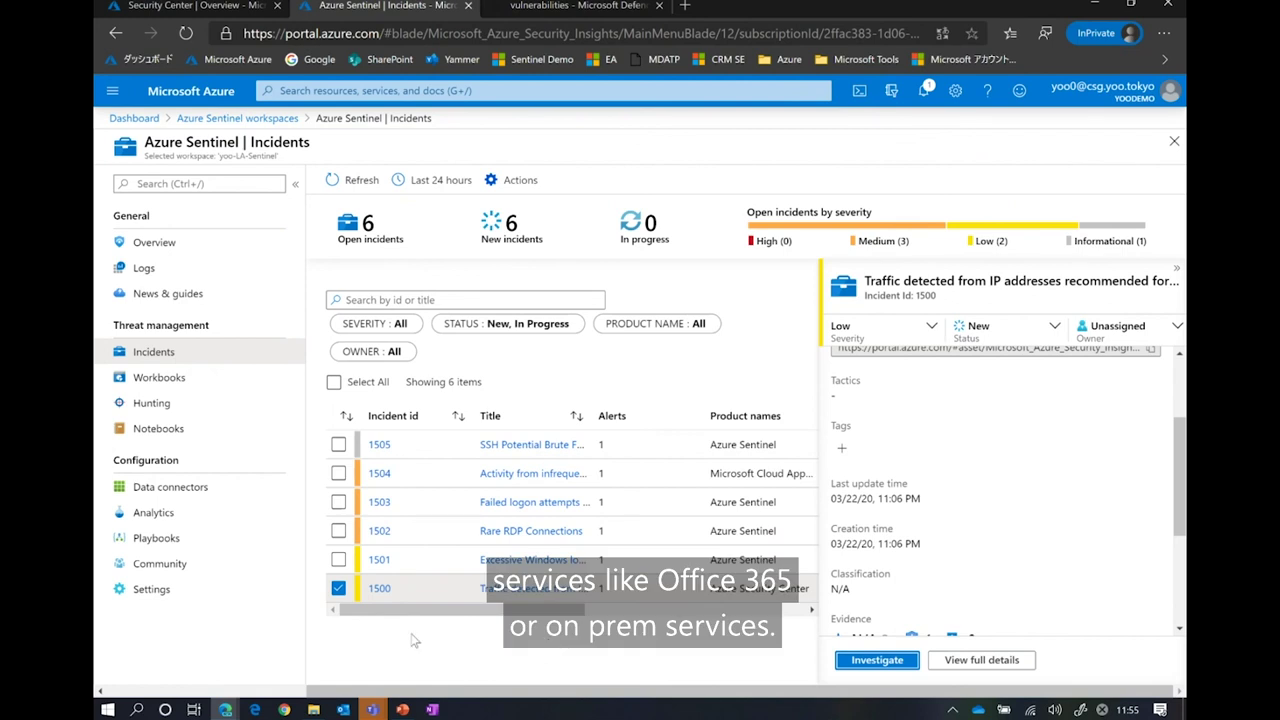
- Switch to the PowerPoint presentation and advance to the "Take actions today—Get started with the preview" slide
{"action": "left_click", "coordinate": [401, 710]}
{"action": "key", "text": "Right"}
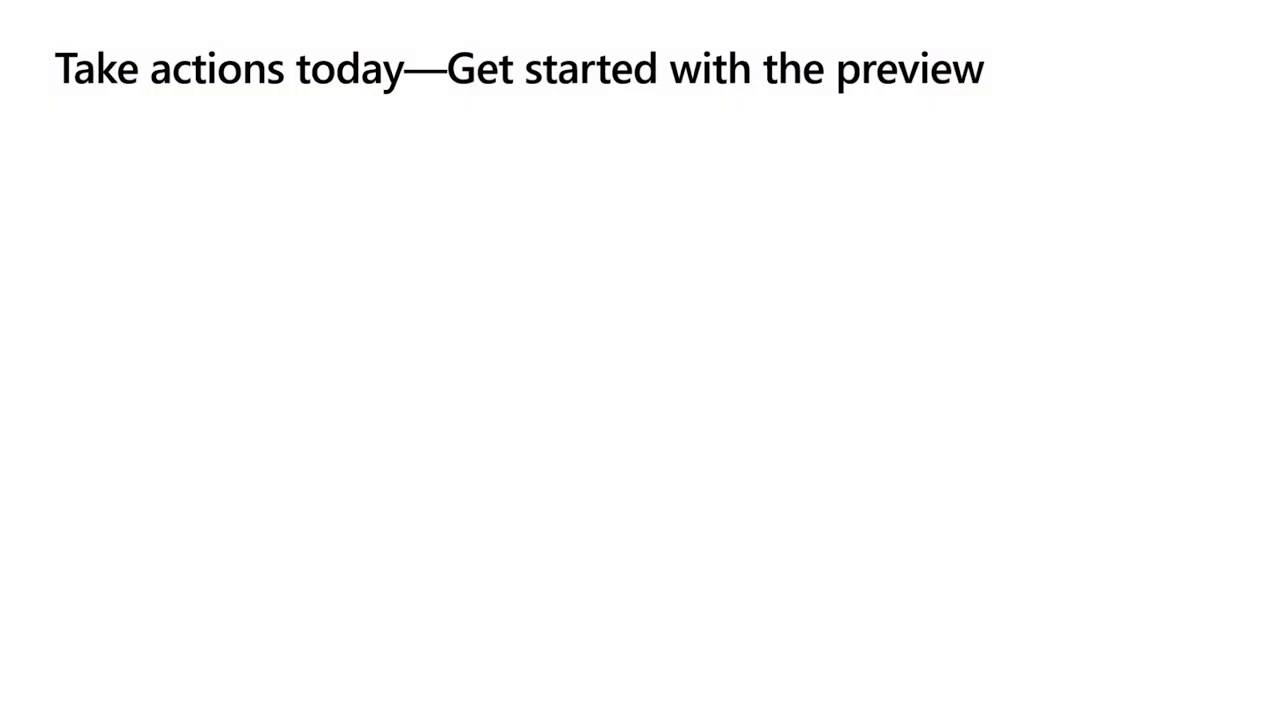